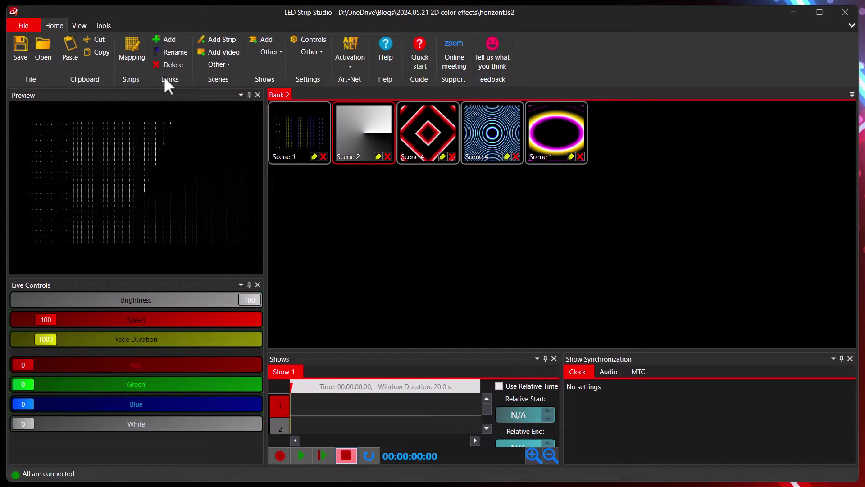
Step: Open the strip mapping editor and zoom around its Strip Editor and LSS Mapping list
left_click(134, 52)
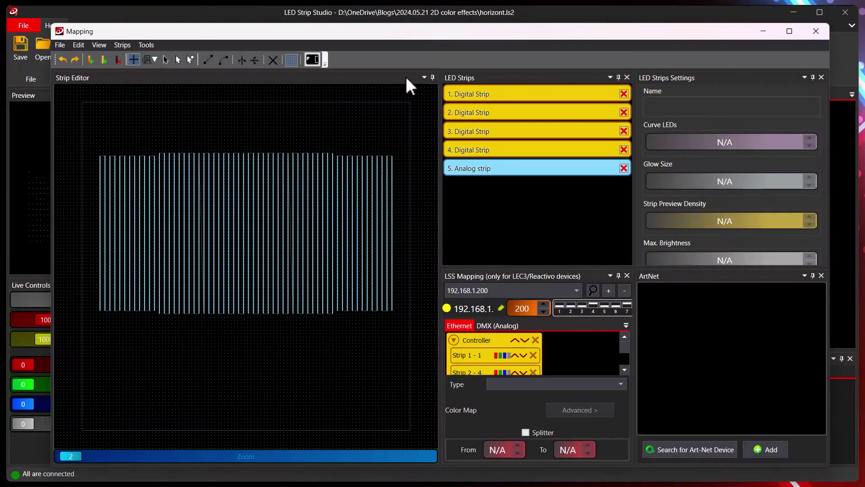
scroll(244, 232, "up", 2)
scroll(238, 228, "down", 4)
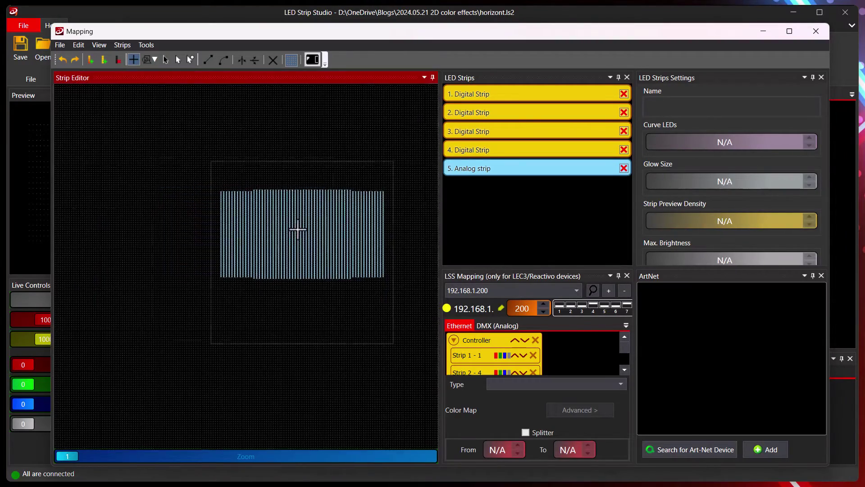
scroll(275, 217, "up", 2)
scroll(275, 211, "down", 2)
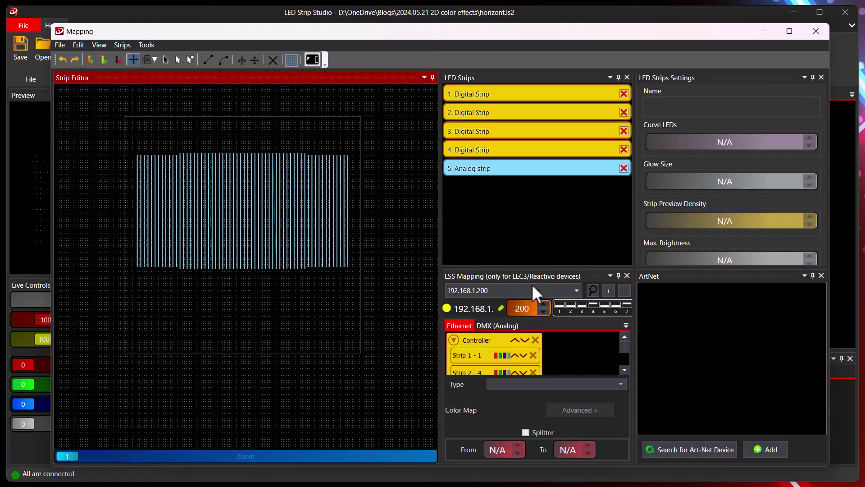
mouse_move(626, 342)
left_mouse_down()
mouse_move(629, 361)
mouse_move(623, 342)
left_mouse_up()
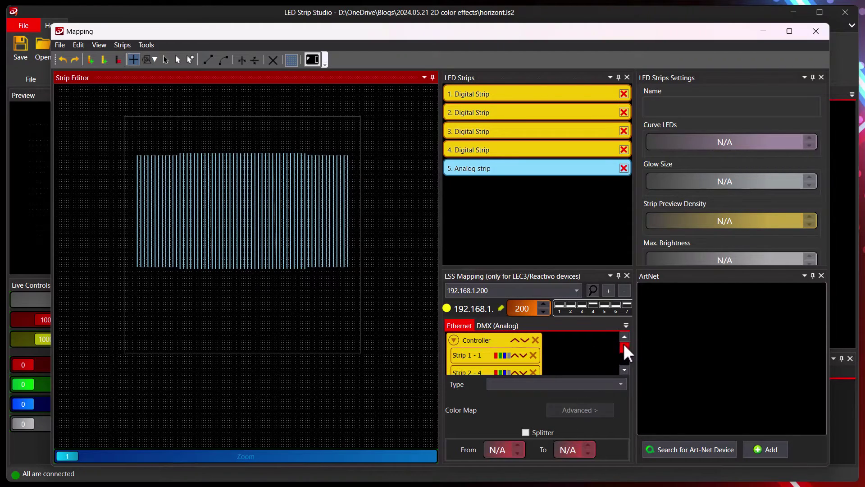
Step: Close the mapping editor and preview the diamond and circles scenes, ending on the yellow-purple ellipse
left_click(814, 31)
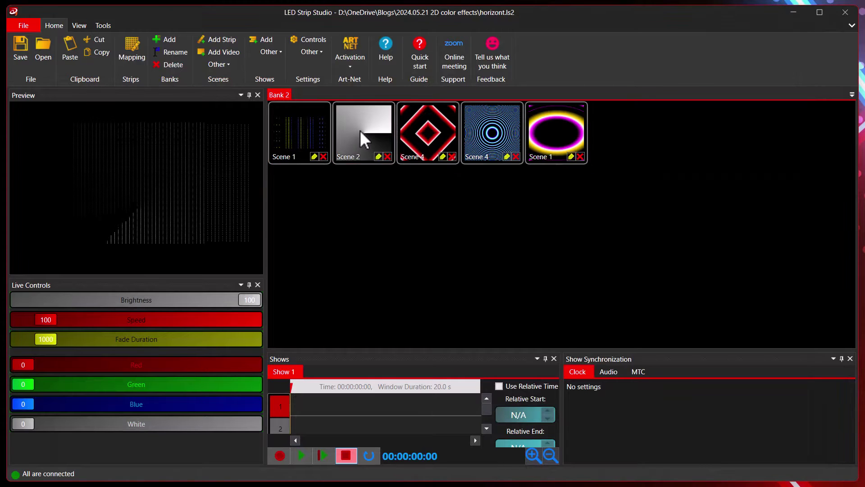
left_click(442, 132)
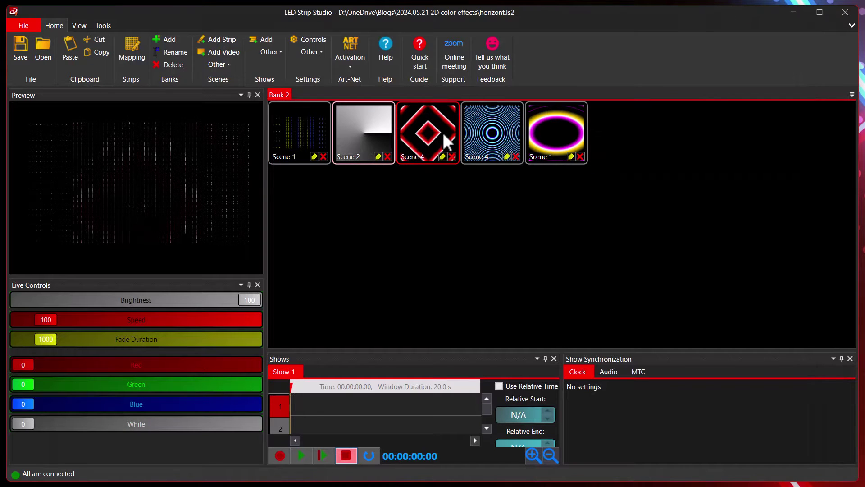
left_click(501, 135)
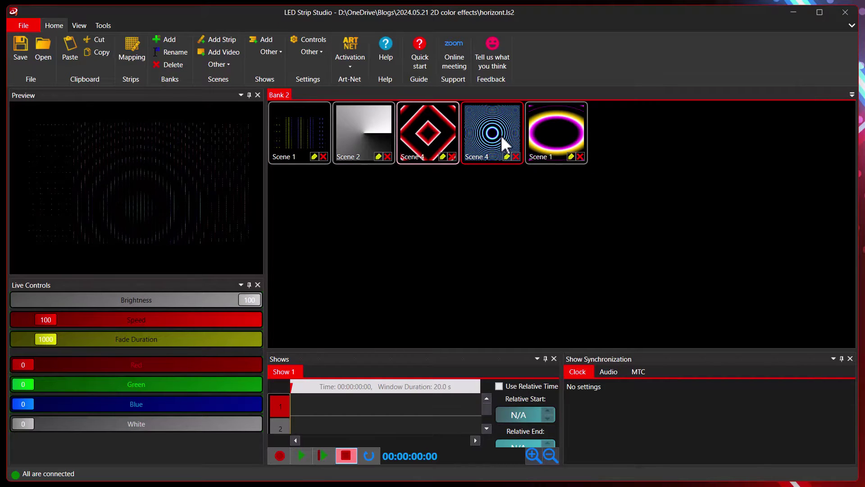
left_click(569, 134)
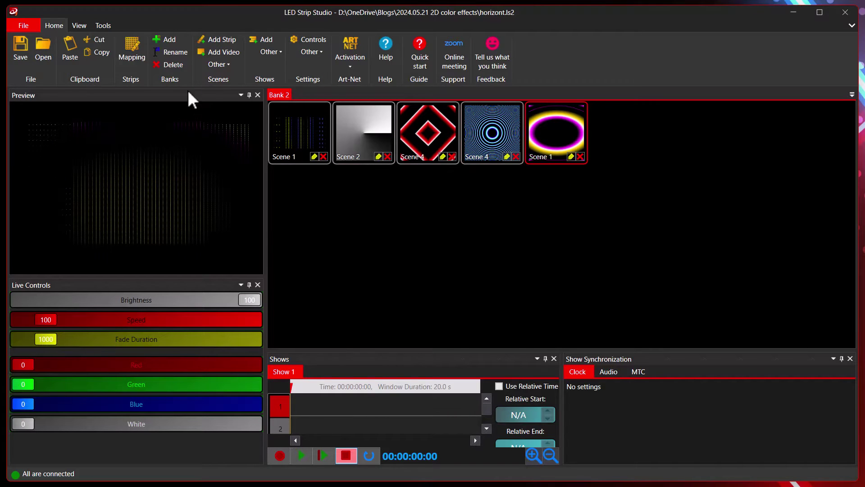
Step: Add a new video scene, Scene 3, to Bank 2 and open it enlarged in the scene editor
left_click(228, 54)
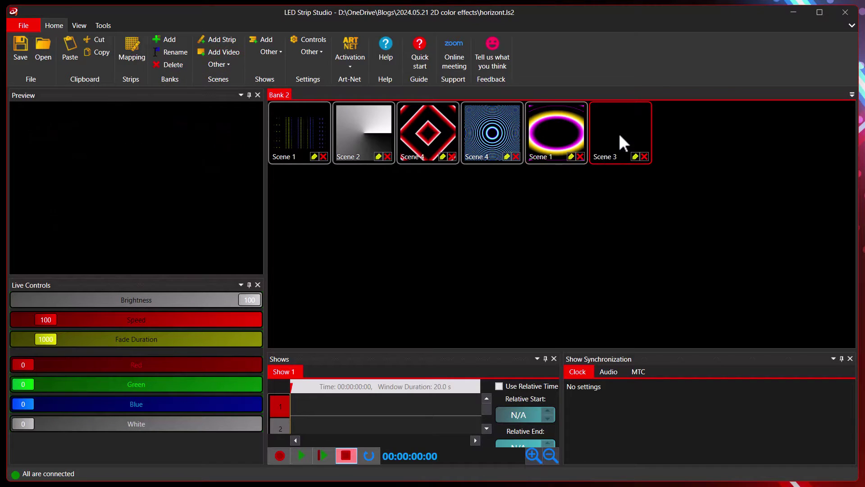
left_click(636, 157)
left_click_drag(269, 68, 295, 30)
left_click_drag(417, 245, 823, 449)
left_click_drag(527, 35, 553, 31)
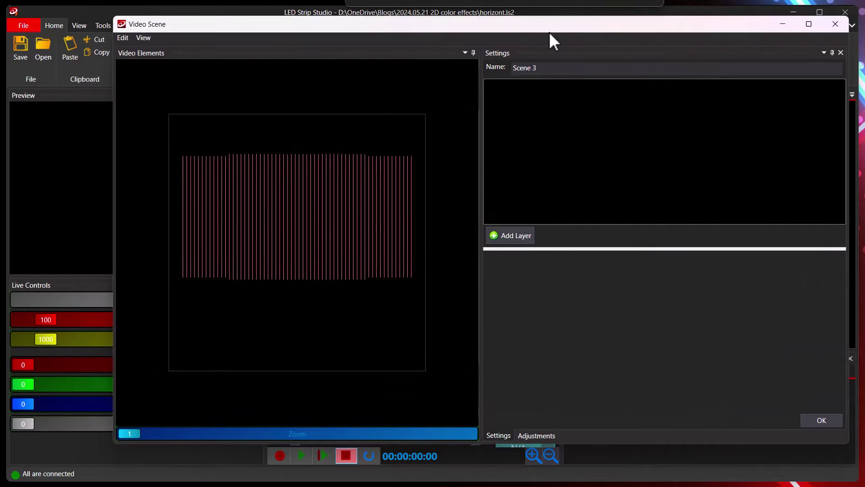
Step: Add a Color Effects layer to Scene 3
left_click(520, 237)
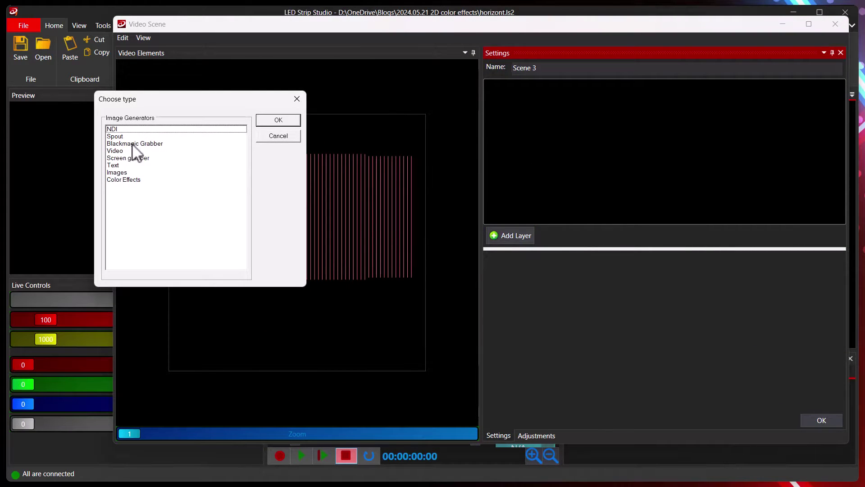
left_click(124, 180)
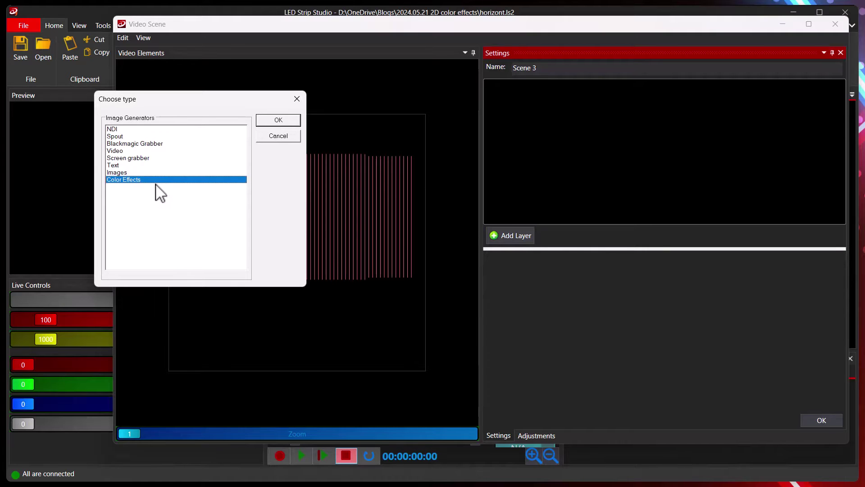
left_click(281, 120)
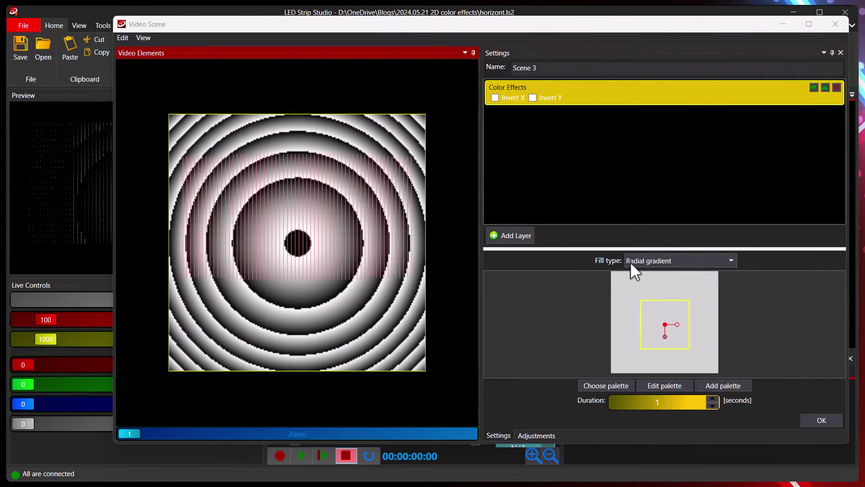
Step: Try a Conical gradient fill on Scene 3's layer, then switch it to Linear gradient
left_click(677, 261)
left_click(650, 283)
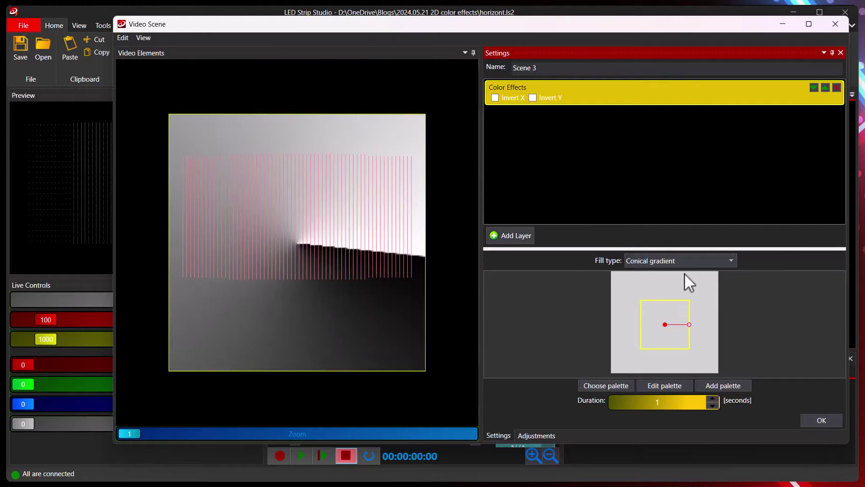
left_click(675, 262)
left_click(656, 293)
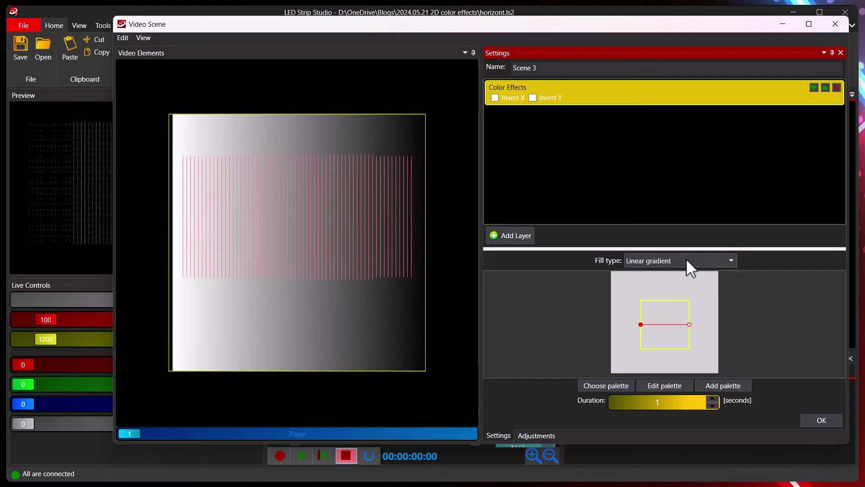
left_click(661, 261)
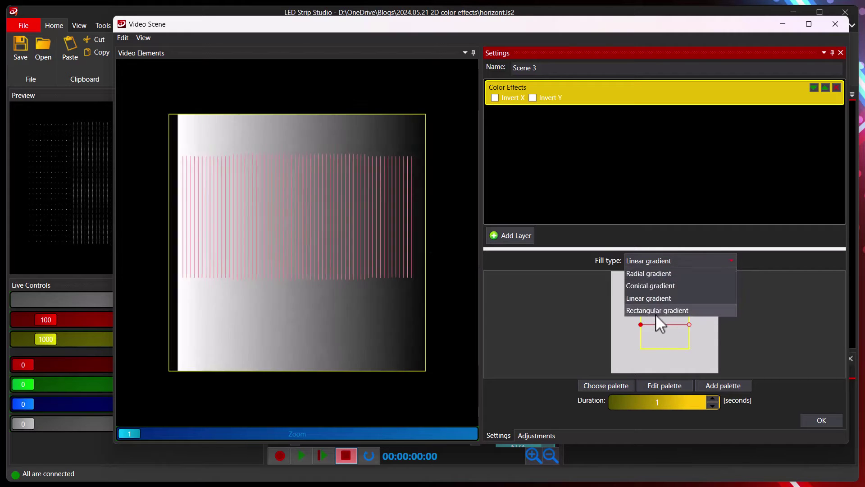
Step: Try a Rectangular gradient rotated into a diamond, then a vertical Linear gradient
left_click(663, 311)
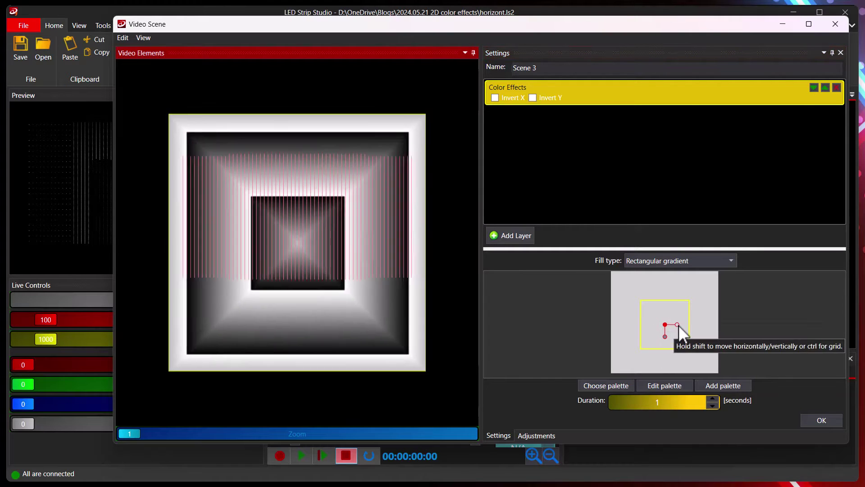
left_click_drag(678, 325, 668, 319)
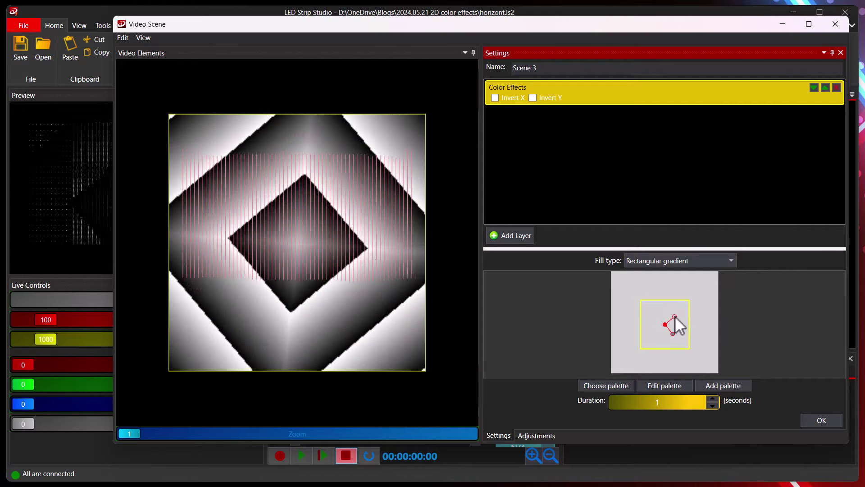
left_click_drag(674, 316, 674, 317)
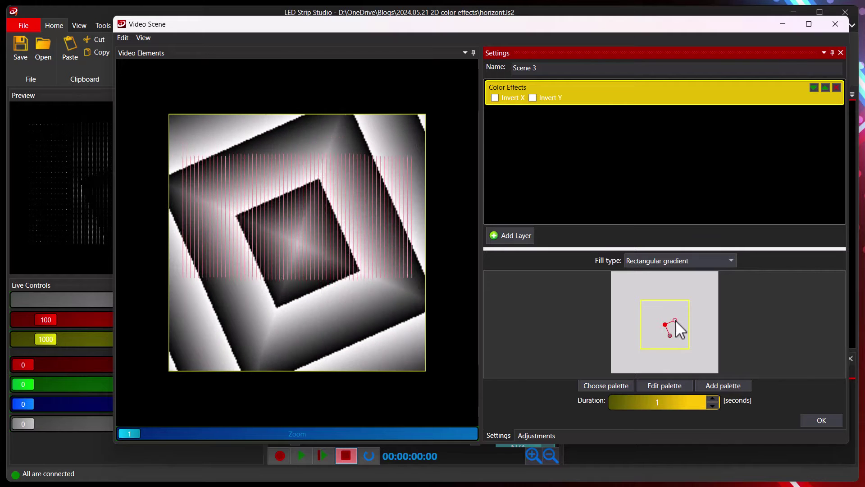
left_click(686, 264)
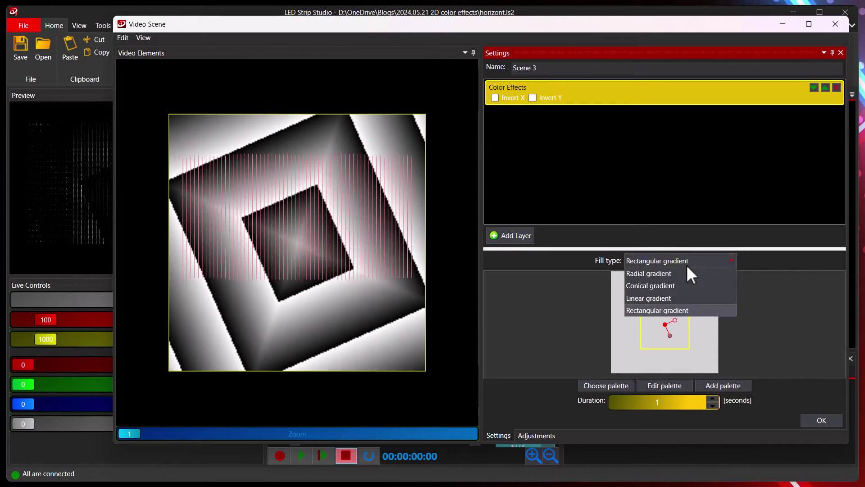
left_click(653, 300)
left_click_drag(690, 324, 663, 296)
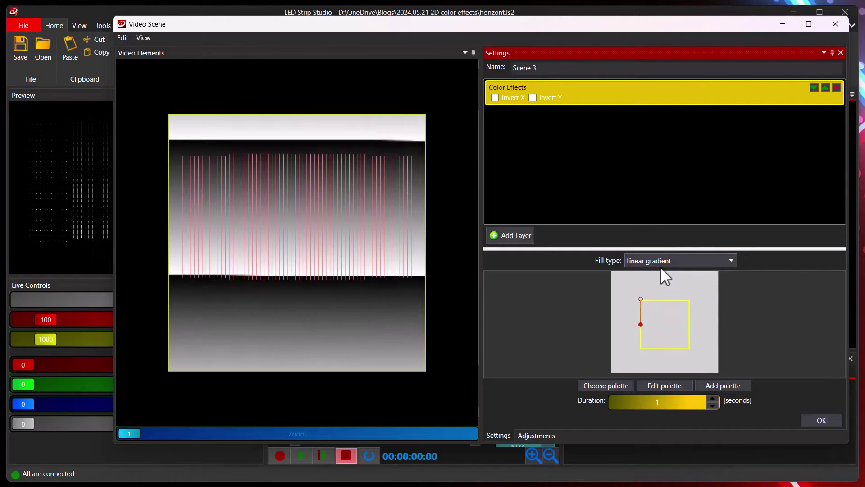
Step: Try Conical, then set Radial gradient and stretch its rings into a tilted ellipse
left_click(663, 261)
left_click(662, 285)
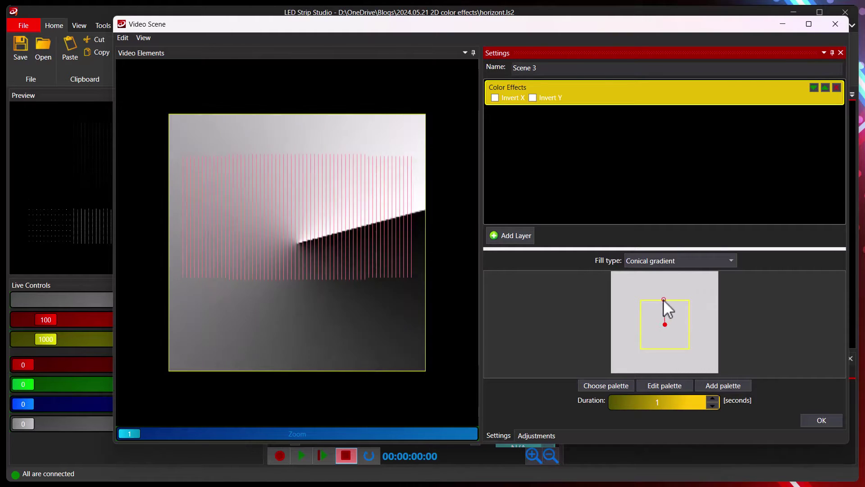
left_click(672, 261)
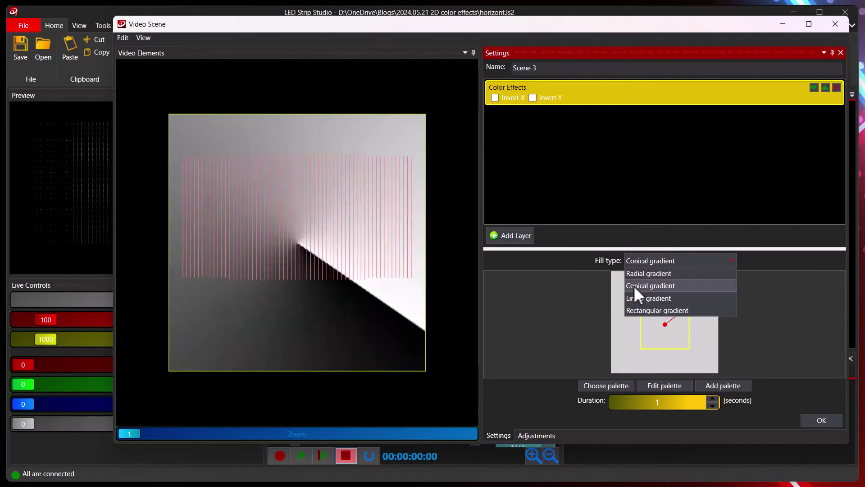
left_click(655, 274)
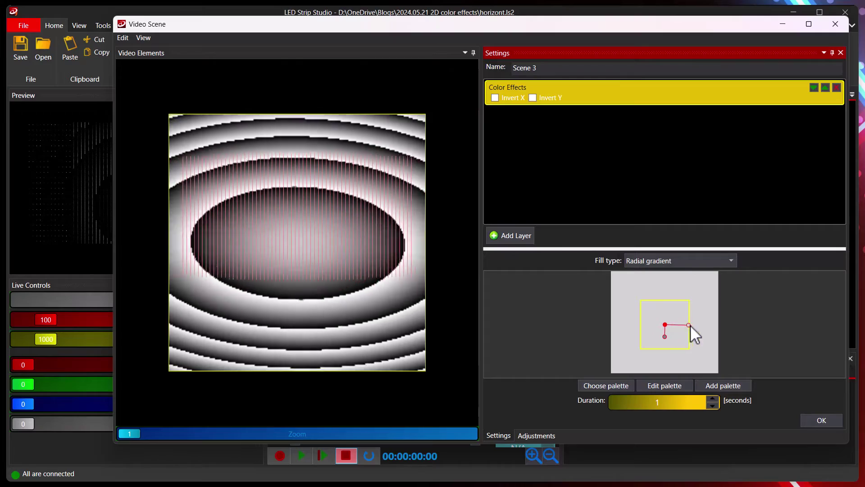
mouse_move(674, 323)
left_mouse_down()
mouse_move(678, 311)
mouse_move(671, 309)
mouse_move(678, 330)
mouse_move(680, 309)
left_mouse_up()
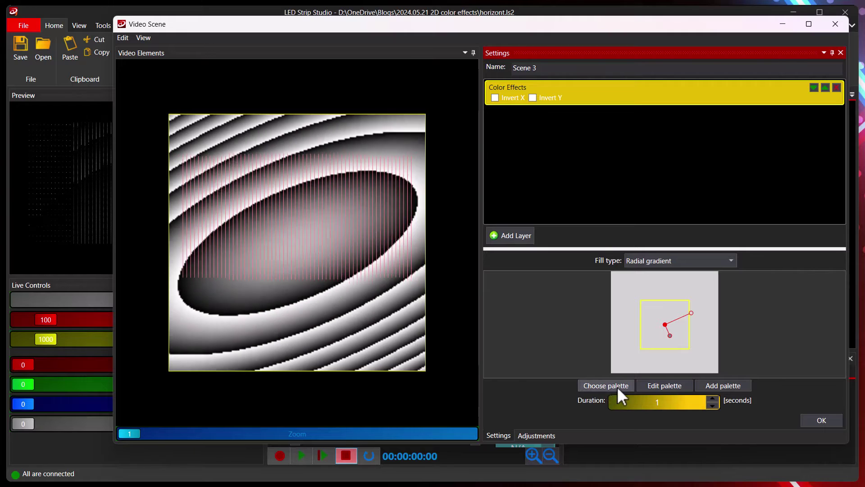
Step: Open the palette chooser and try the Red tapestry and Blue grid palettes on the effect
left_click(610, 384)
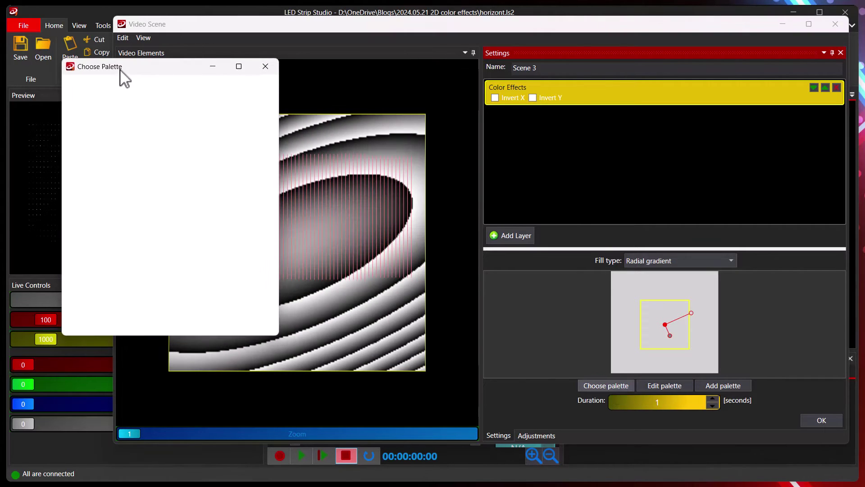
left_click_drag(120, 75, 604, 85)
scroll(656, 212, "down", 6)
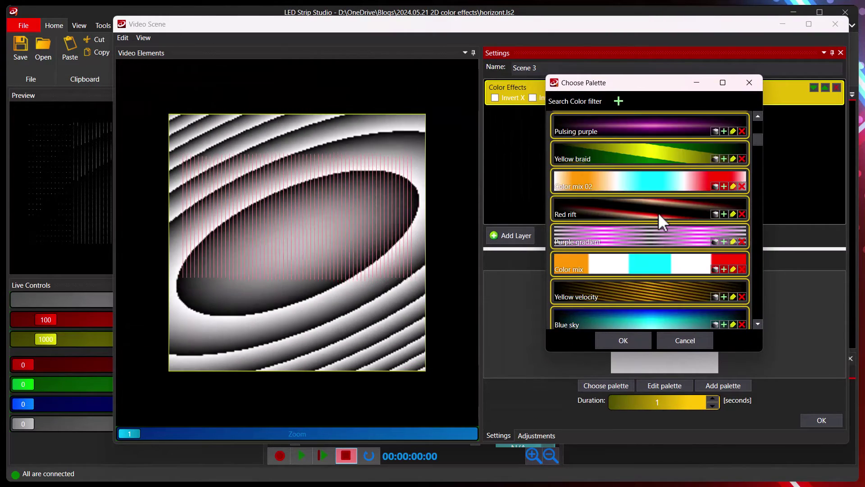
scroll(662, 213, "up", 4)
scroll(661, 213, "up", 3)
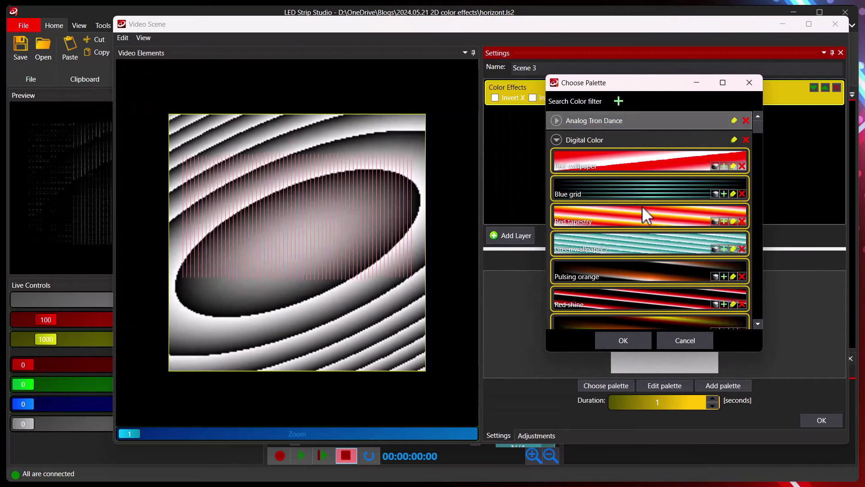
left_click(643, 215)
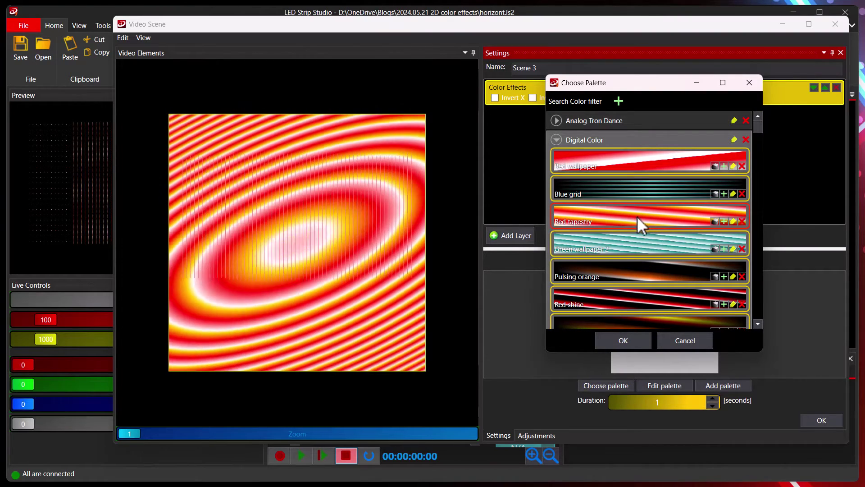
left_click(645, 191)
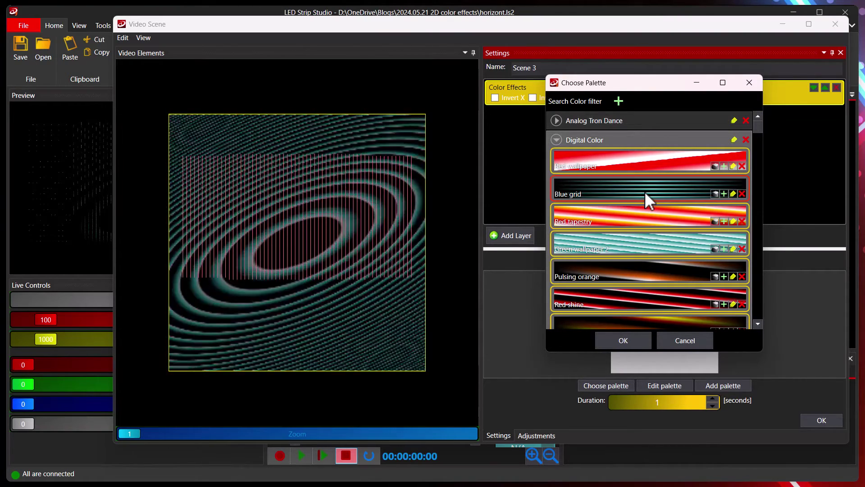
Step: Try Green wallpaper 2, Red shine and Red rift, then apply the Yellow ride palette
scroll(644, 253, "down", 1)
left_click(643, 196)
scroll(646, 252, "down", 3)
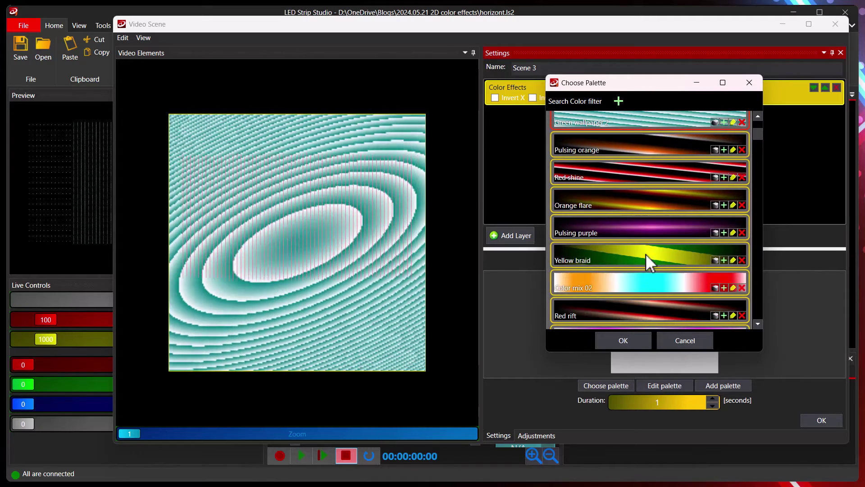
left_click(650, 177)
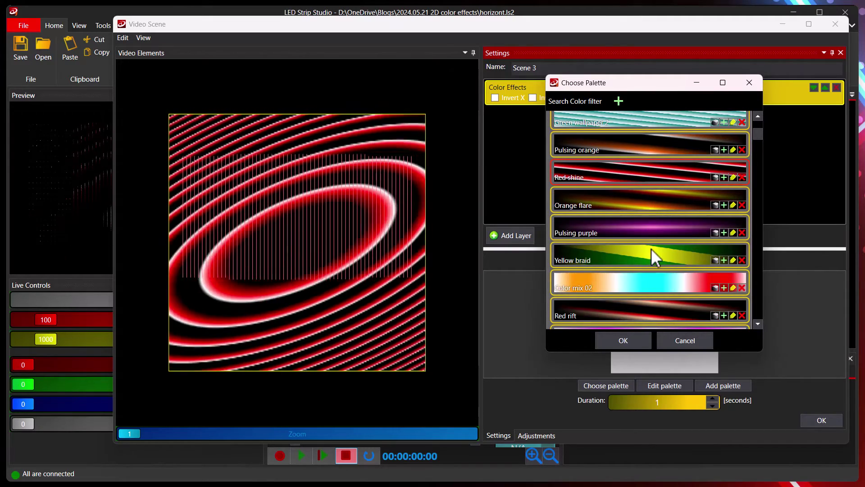
scroll(655, 262, "down", 3)
left_click(637, 234)
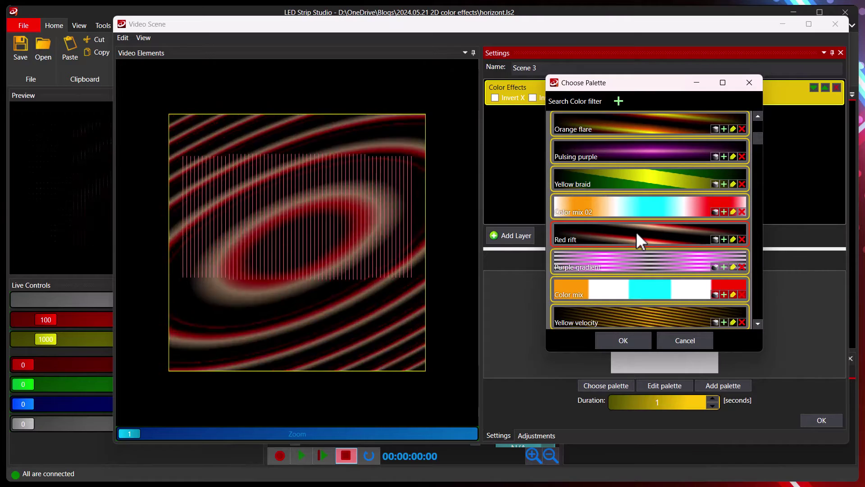
scroll(648, 278, "down", 5)
left_click(645, 306)
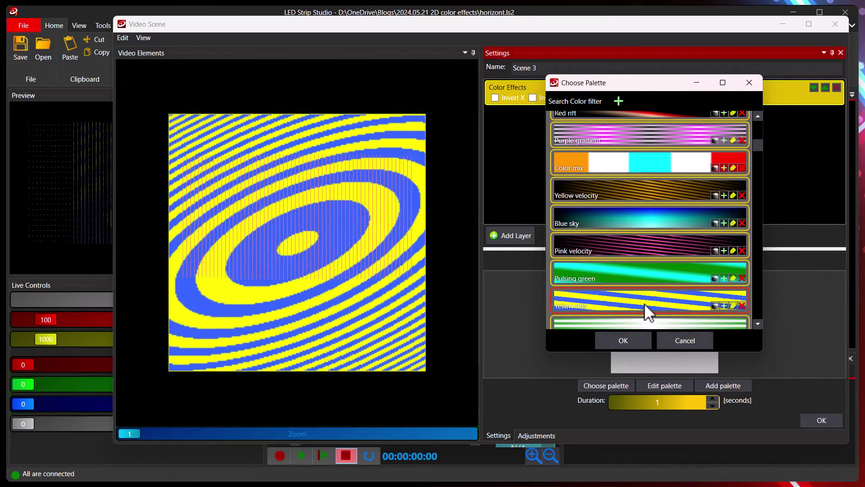
left_click(619, 340)
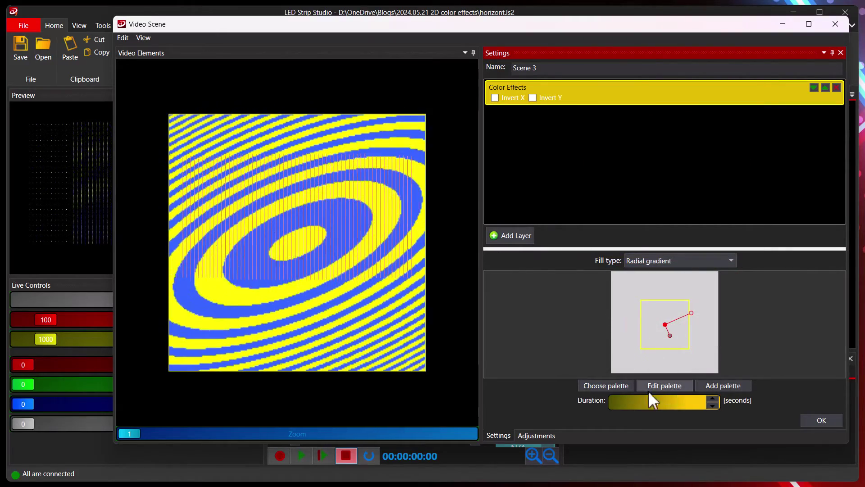
Step: In the palette editor, clear the old colours and add a white stop near the gradient end
left_click(659, 387)
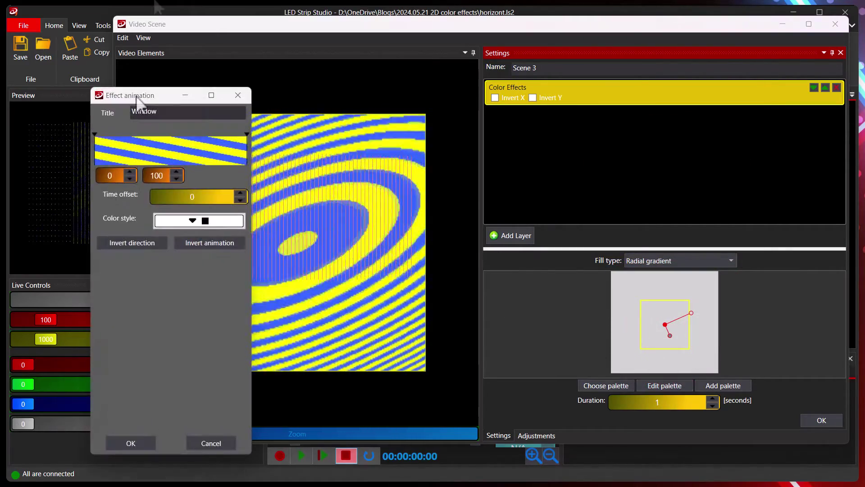
left_click_drag(136, 96, 613, 61)
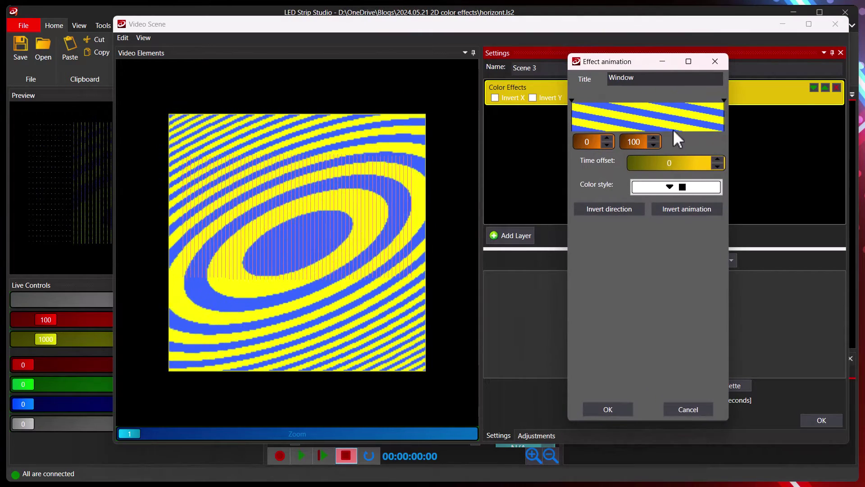
left_click_drag(720, 123, 693, 122)
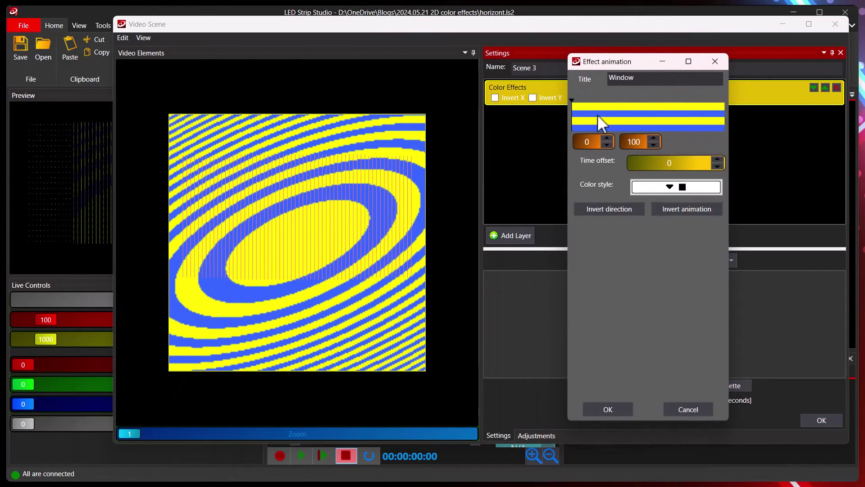
left_click_drag(593, 115, 631, 117)
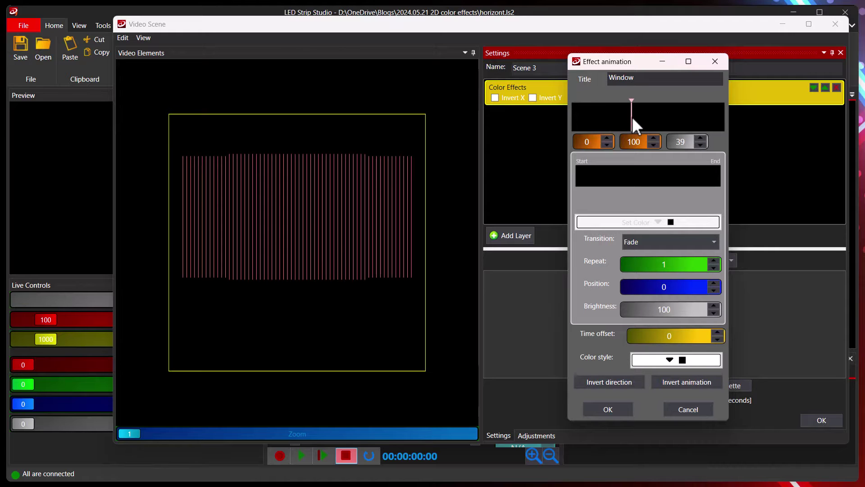
left_click(627, 178)
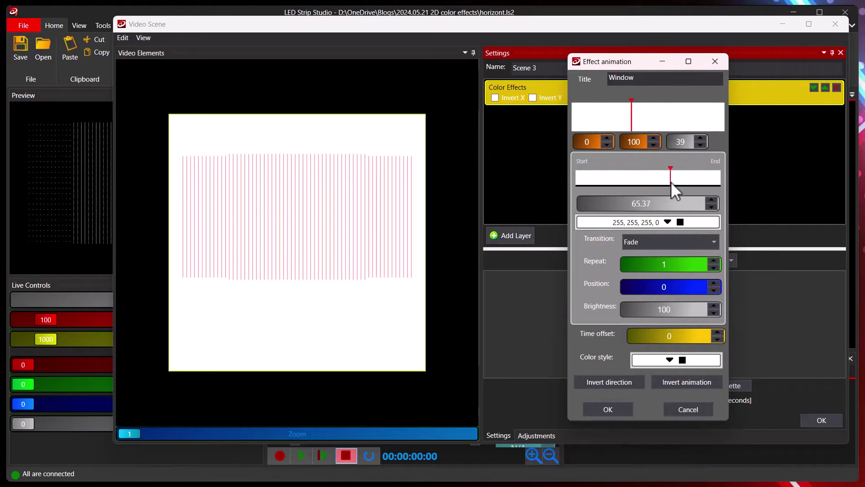
mouse_move(670, 181)
left_mouse_down()
mouse_move(720, 180)
mouse_move(631, 181)
mouse_move(682, 177)
left_mouse_up()
Step: Add a yellow stop at 73.45 and a red stop at 53.26
left_click(658, 222)
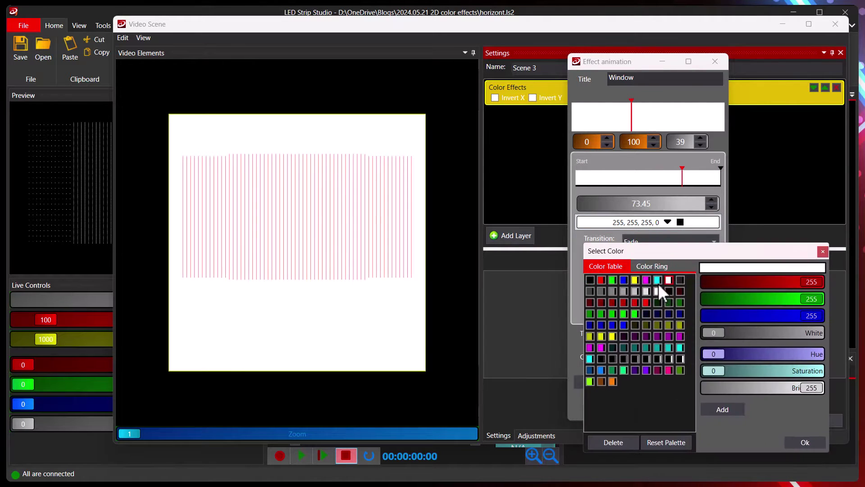
left_click(635, 280)
left_click(653, 180)
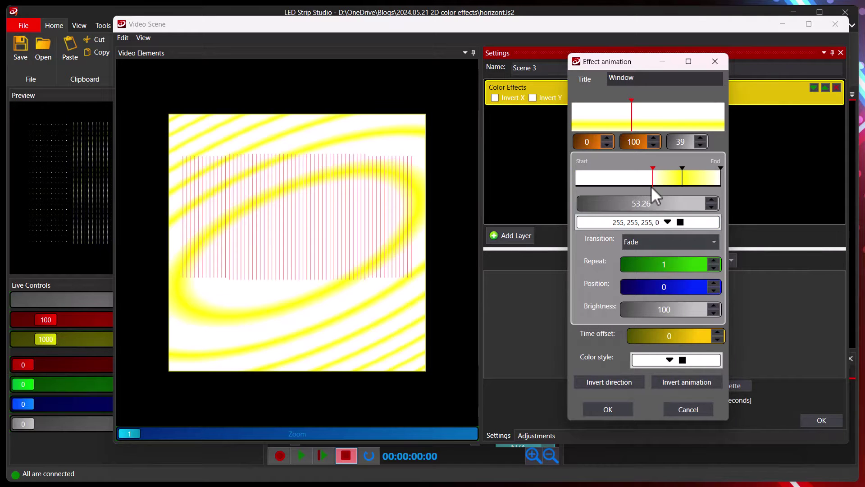
left_click(652, 221)
left_click(602, 280)
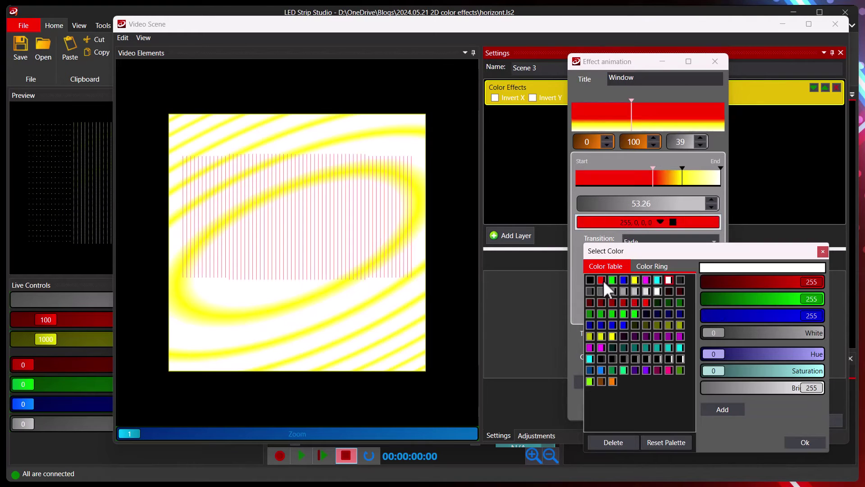
Step: Add a black stop at the gradient start, widen the dark region to 37.73, and reposition the yellow and red stops
left_click(601, 180)
left_click_drag(601, 180, 576, 179)
left_click(658, 222)
left_click(590, 280)
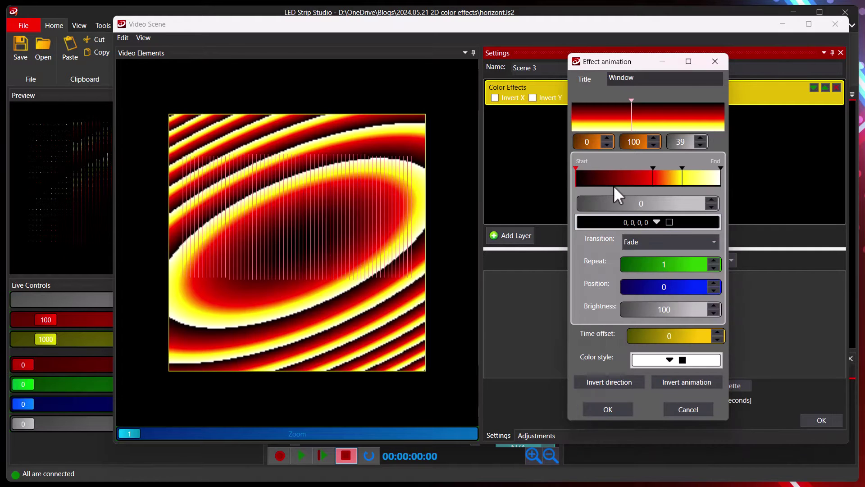
left_click_drag(577, 183, 620, 181)
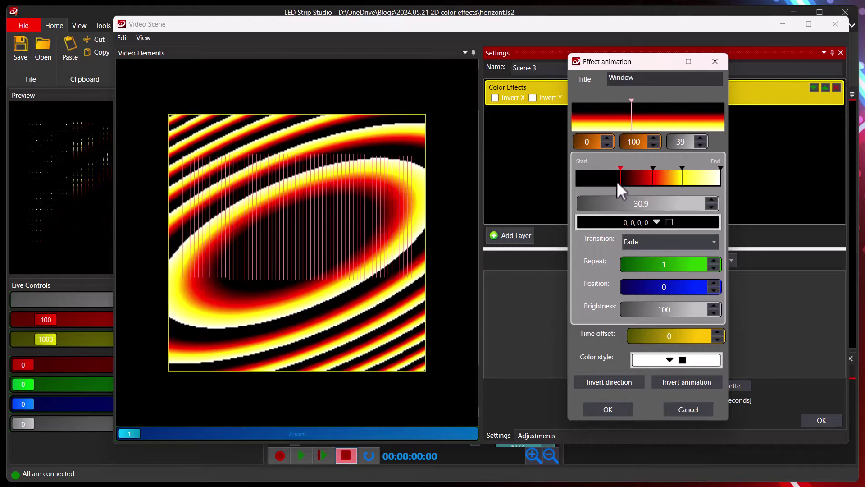
left_click_drag(683, 181, 657, 186)
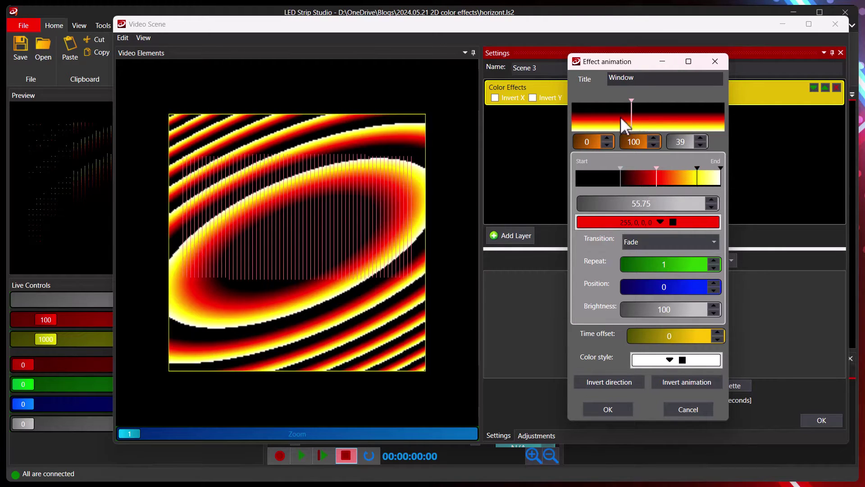
Step: Create a default palette animation, invert its direction, and accept the palette
left_click(587, 117)
right_click(587, 117)
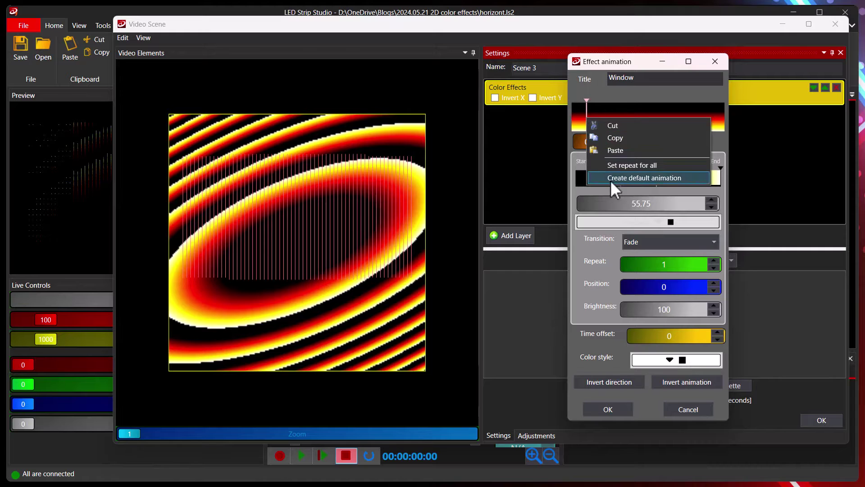
left_click(642, 178)
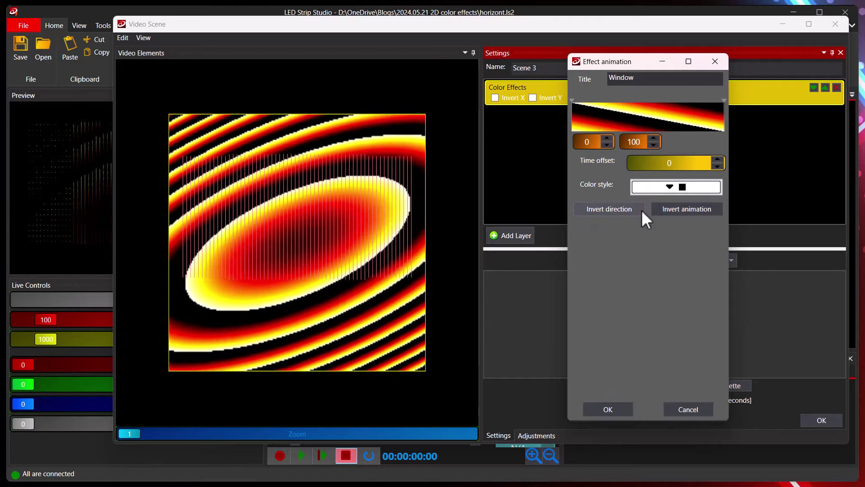
left_click(609, 210)
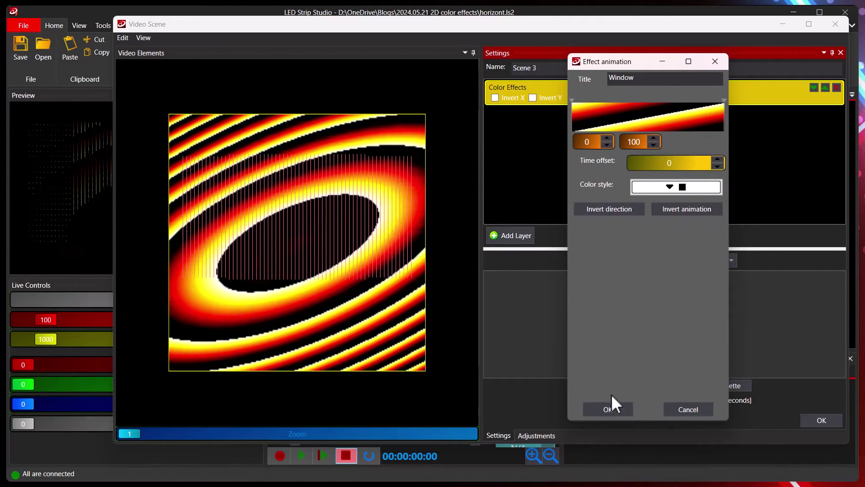
left_click(608, 409)
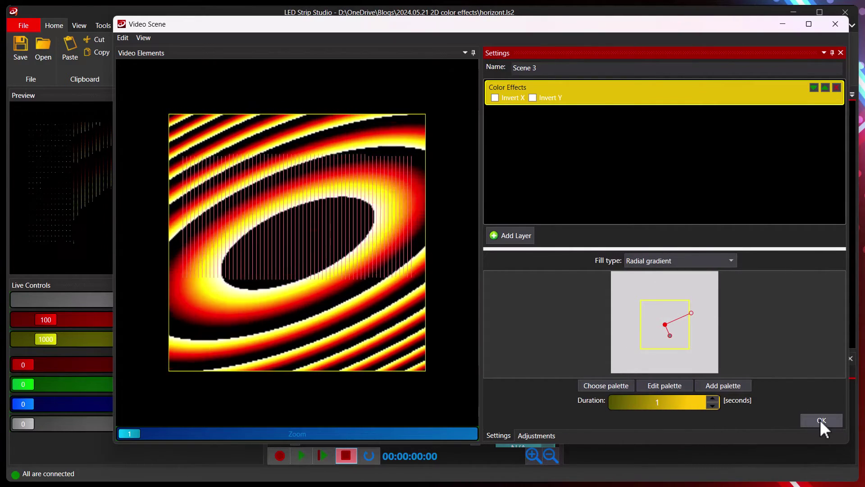
Step: Finish editing Scene 3 and add a new empty Scene 5 to Bank 2
left_click(820, 419)
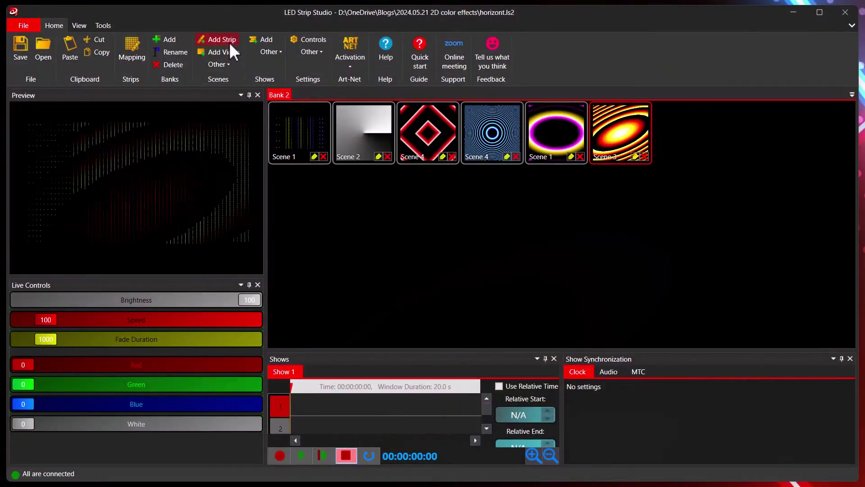
left_click(215, 52)
Step: Open Scene 5 for editing and add a Color Effects layer
left_click(699, 158)
right_click(681, 133)
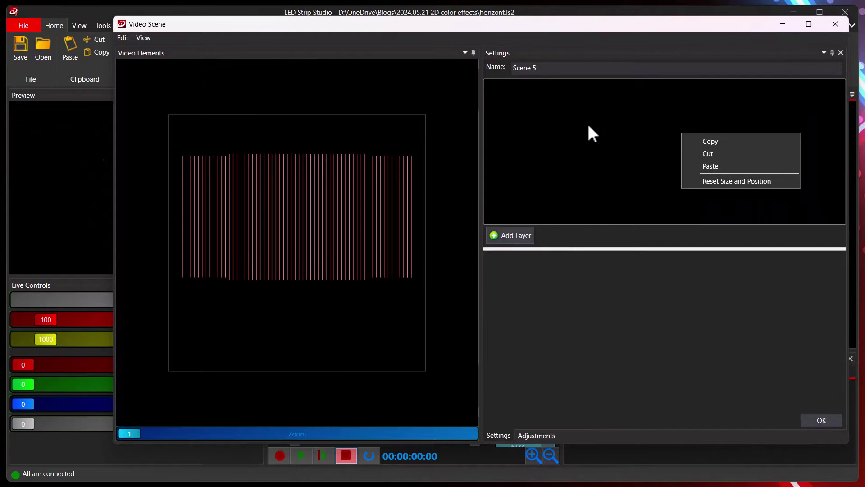
left_click(564, 131)
left_click(513, 236)
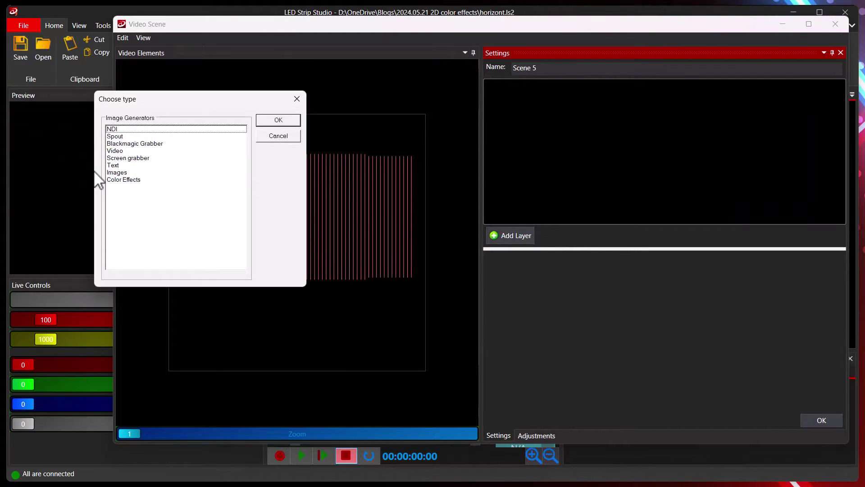
double_click(137, 178)
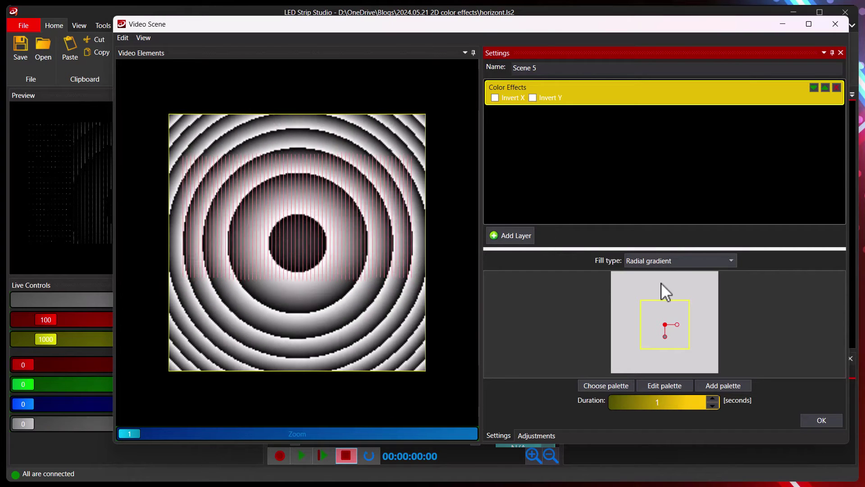
Step: Set the fill to Rectangular gradient rotated 45° into a diamond pattern
left_click(706, 262)
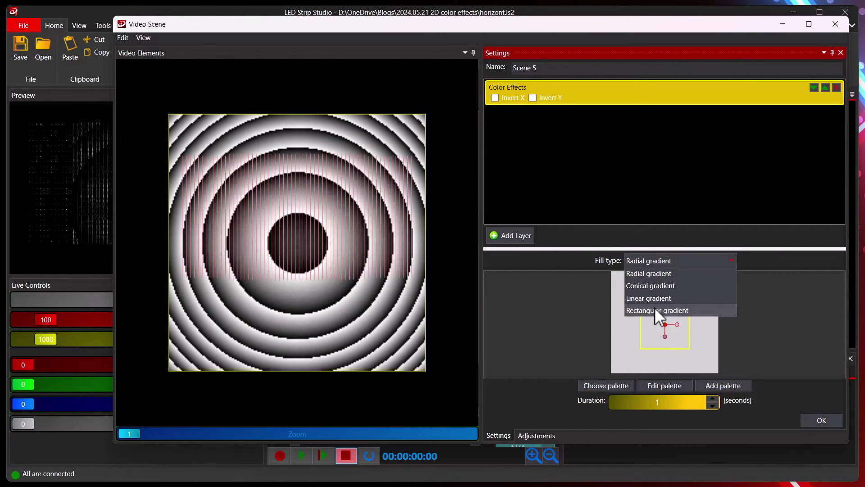
left_click(654, 311)
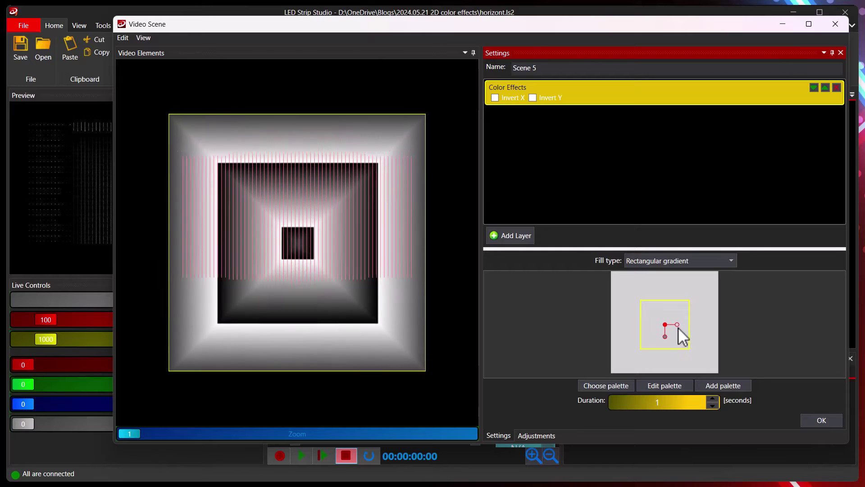
left_click_drag(673, 323, 674, 316)
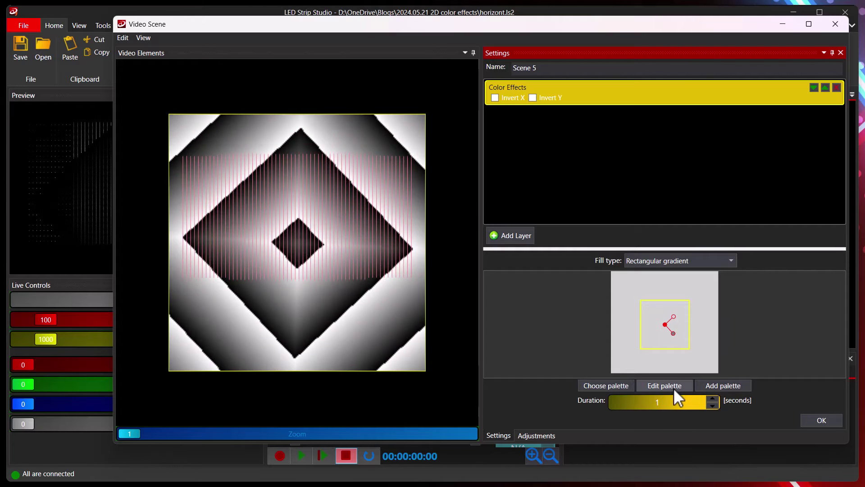
Step: In Scene 5's palette editor, add colour stops and make one near the start black
left_click(673, 388)
left_click(574, 114)
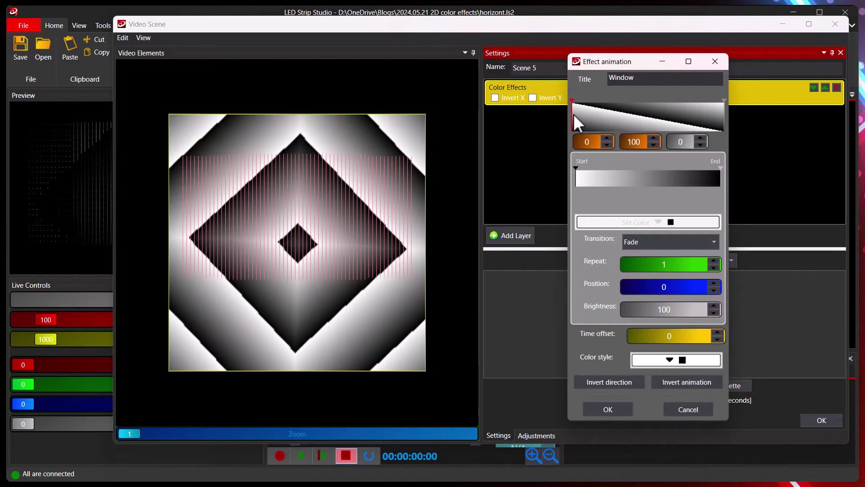
left_click_drag(582, 174, 607, 180)
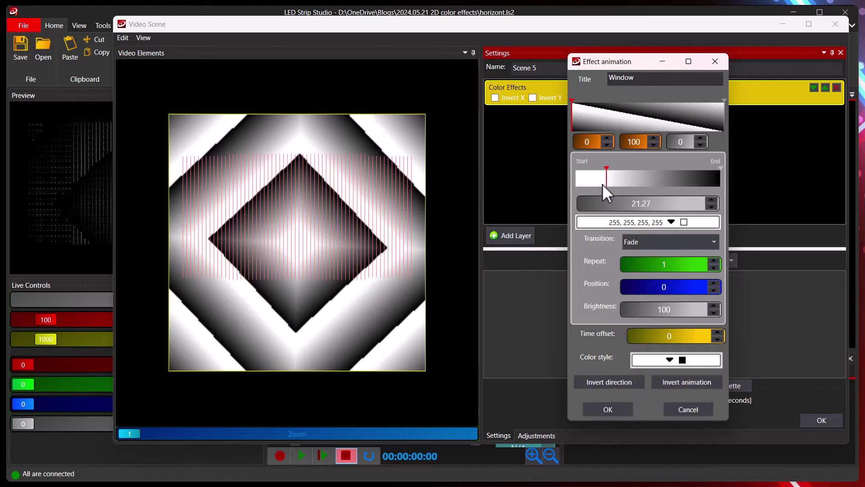
mouse_move(607, 184)
left_mouse_down()
mouse_move(566, 182)
mouse_move(596, 179)
left_mouse_up()
left_click(608, 179)
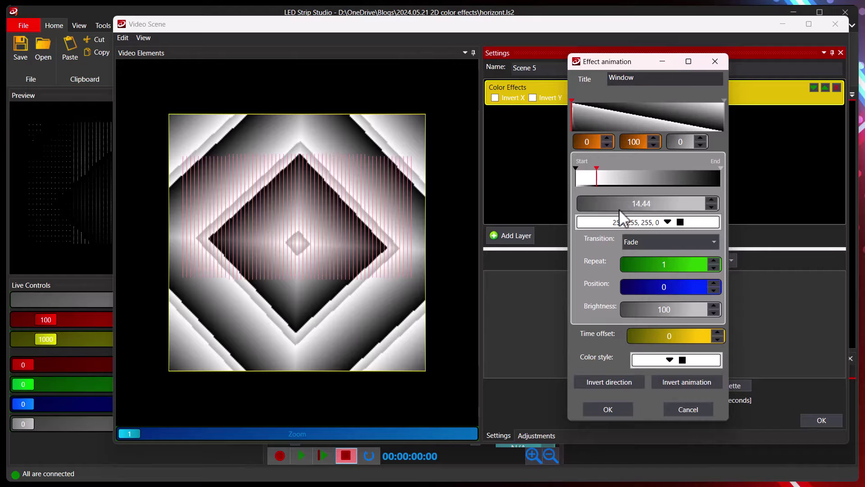
left_click(645, 225)
double_click(591, 281)
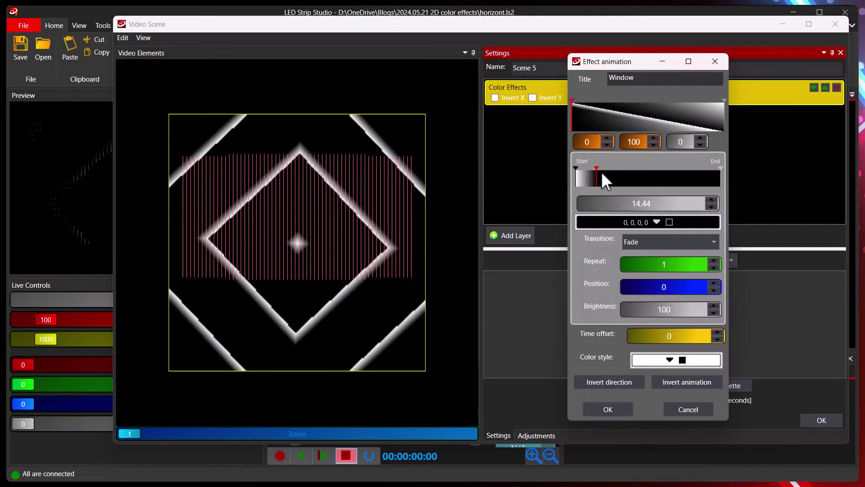
left_click_drag(600, 171, 606, 180)
Step: Add a red stop slid to 43.32 and a black stop near the gradient end at 92.39
left_click(639, 181)
left_click(625, 222)
double_click(594, 281)
left_click(651, 173)
left_click(639, 221)
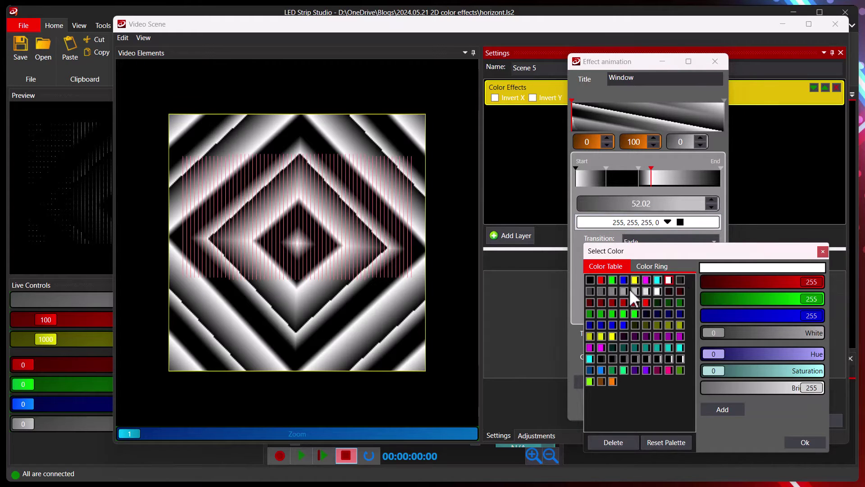
double_click(601, 281)
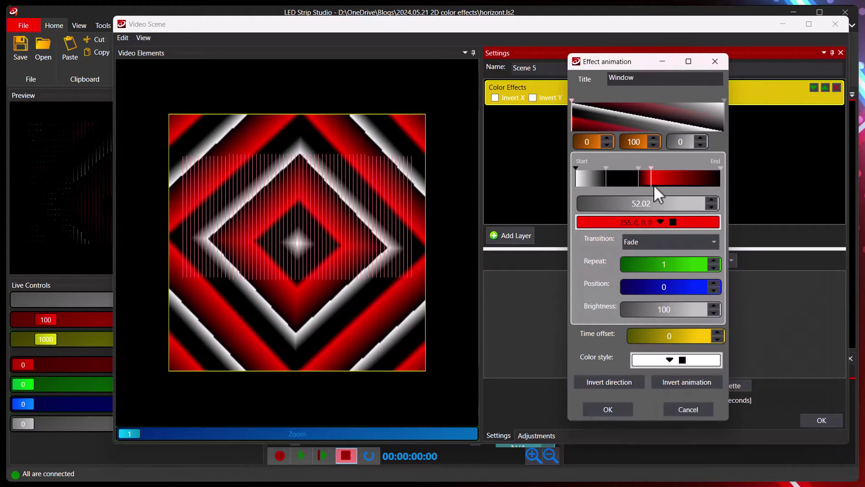
left_click_drag(650, 183, 637, 180)
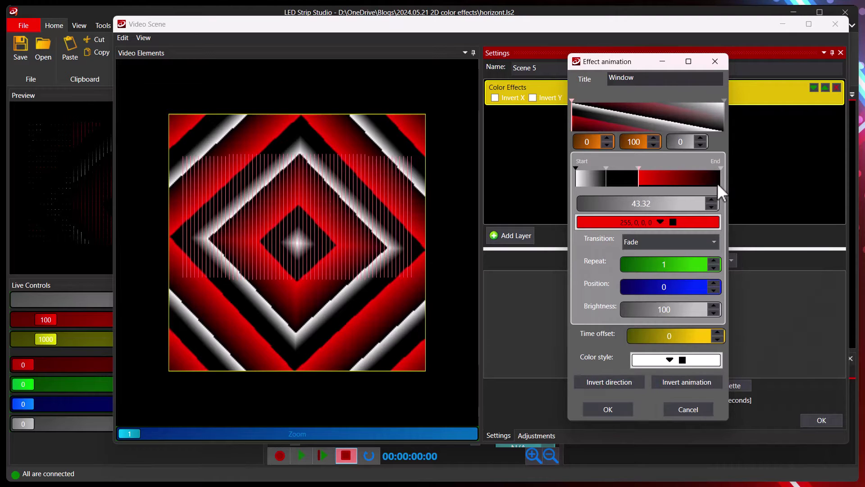
left_click_drag(717, 182, 707, 180)
Step: Reset the diamond gradient to the default animation with inverted animation and direction toggled, and confirm
right_click(574, 122)
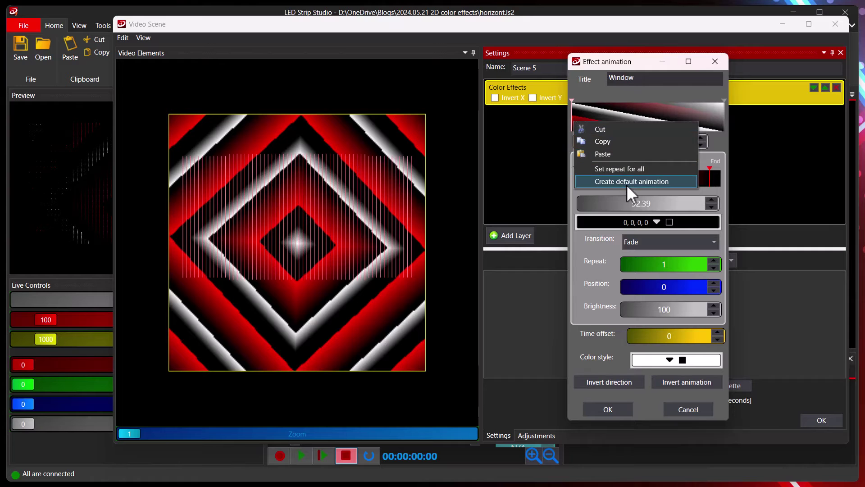
left_click(625, 183)
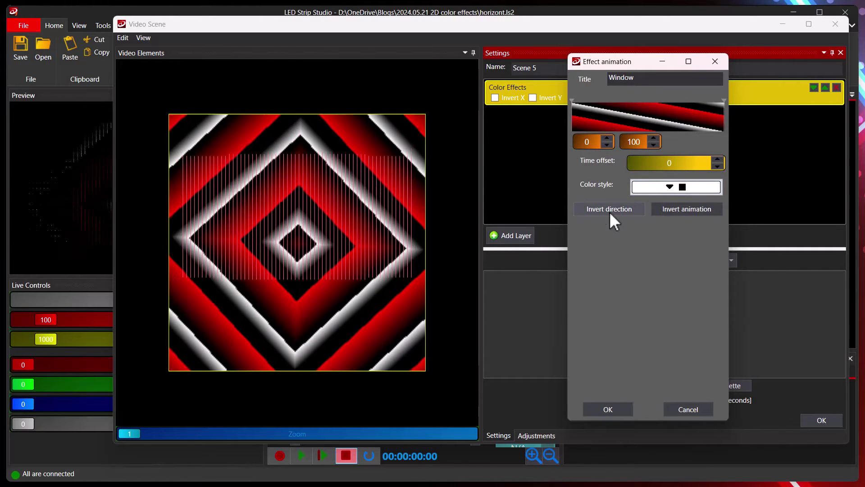
left_click(613, 212)
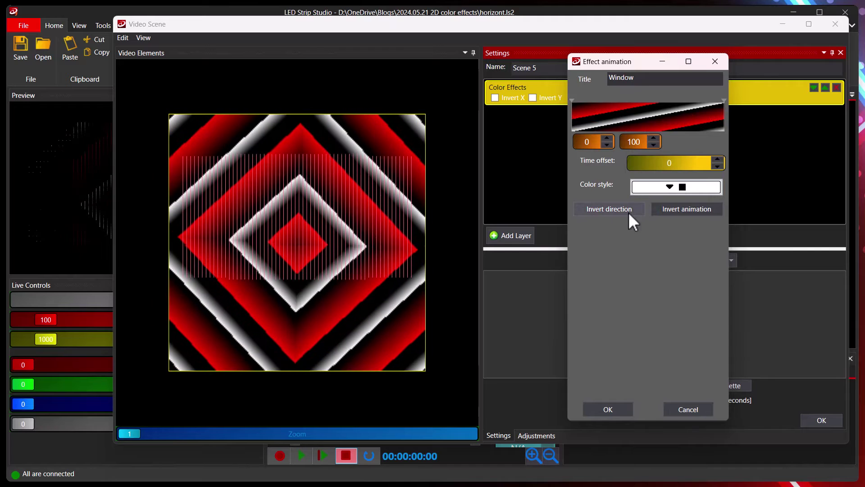
left_click(663, 208)
left_click(617, 211)
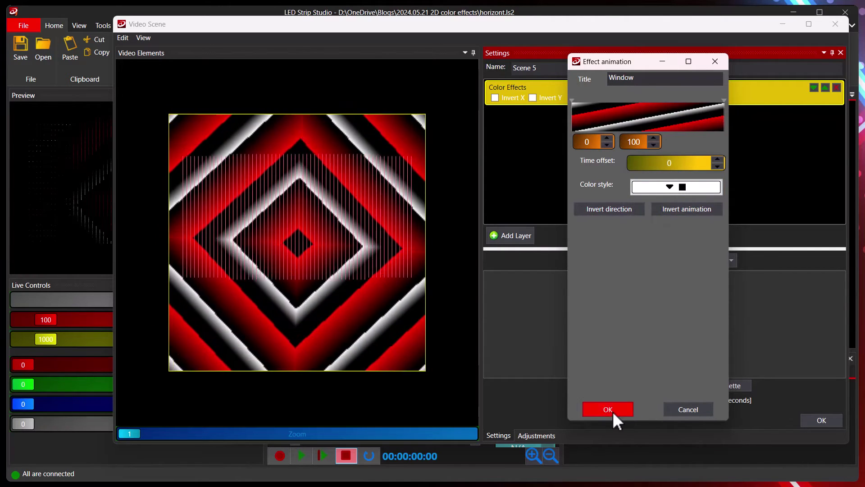
left_click(612, 411)
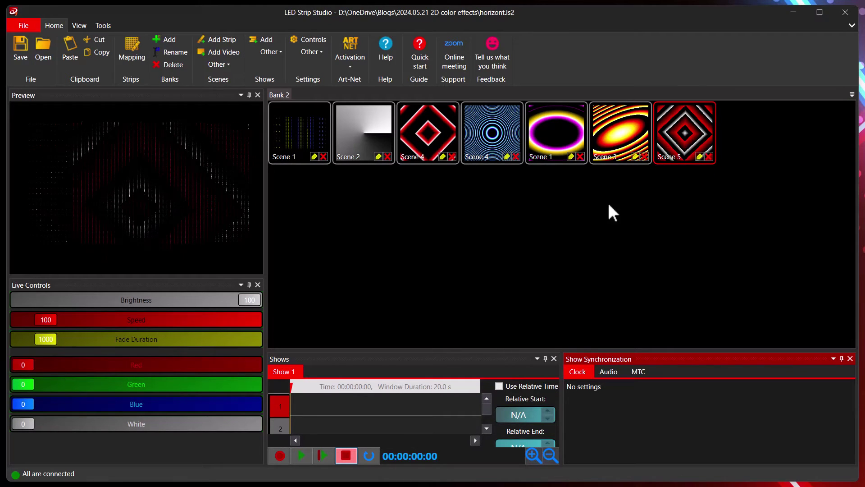
Step: Enlarge the Shows panel and drop Scene 3 onto track 1 of Show 1, test-playing it
left_click_drag(526, 353, 537, 273)
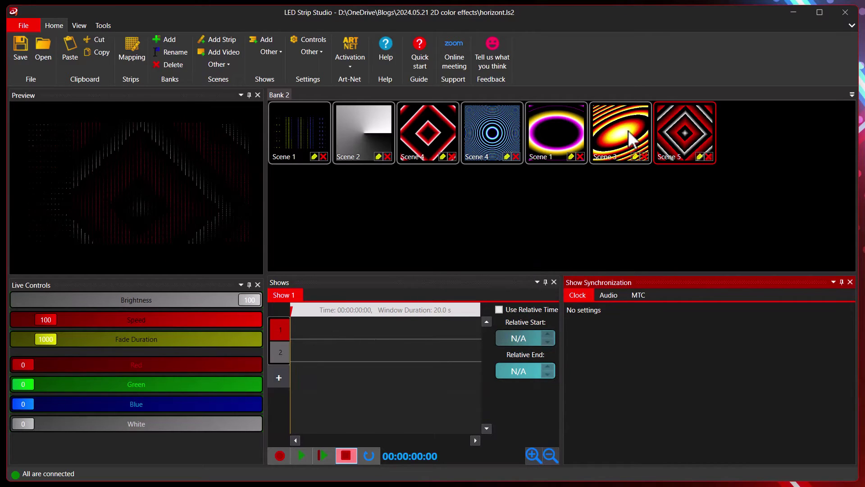
left_click_drag(618, 135, 287, 326)
left_click(302, 455)
left_click(348, 456)
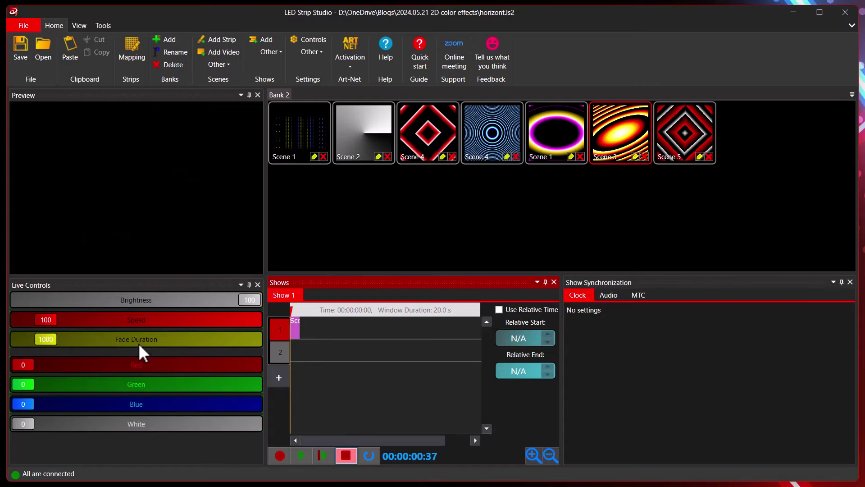
Step: Set Fade Duration to 0 and replay the show from near the start
left_click_drag(62, 339, 21, 340)
left_click(290, 318)
key("space")
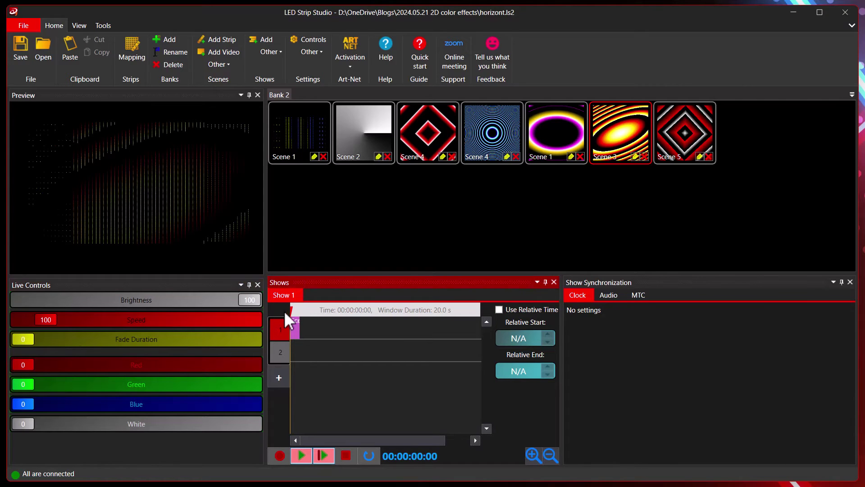
left_click(302, 460)
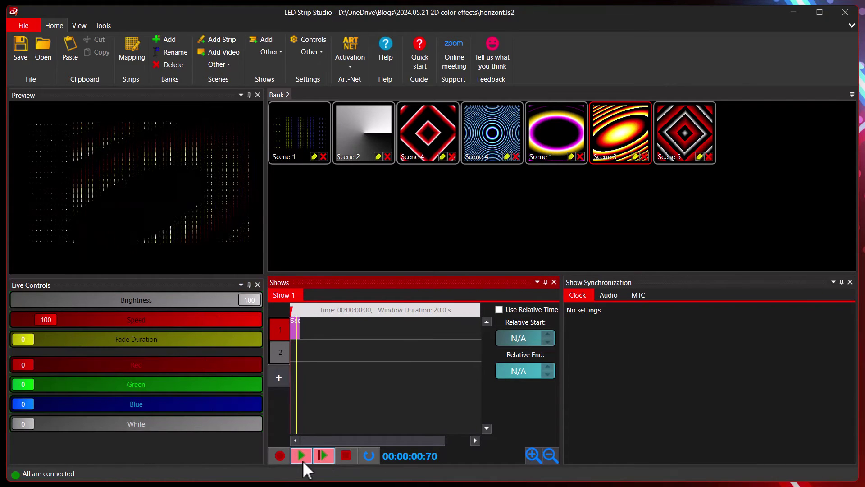
left_click_drag(300, 309, 298, 309)
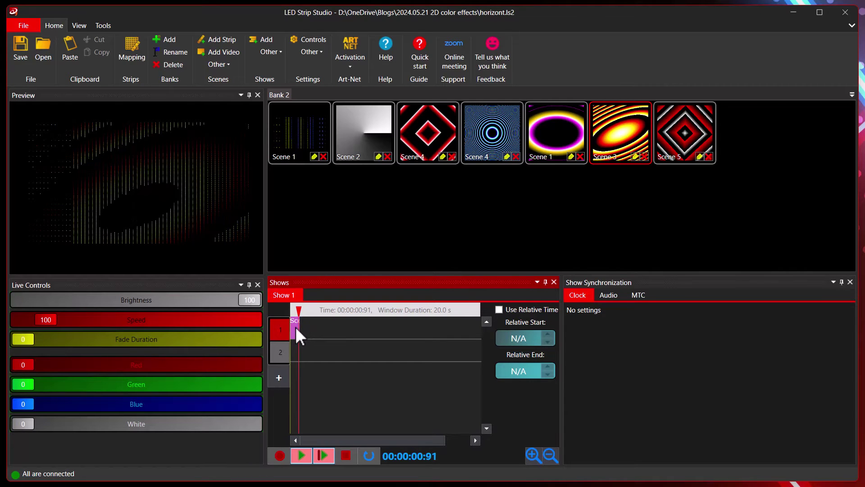
Step: Lengthen the Scene 3 clip on track 1 and play the show again
left_click_drag(297, 327, 327, 332)
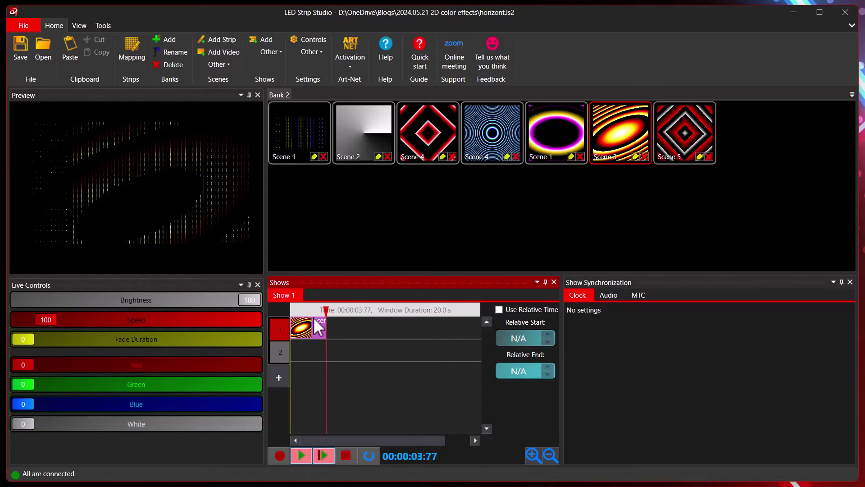
left_click(299, 456)
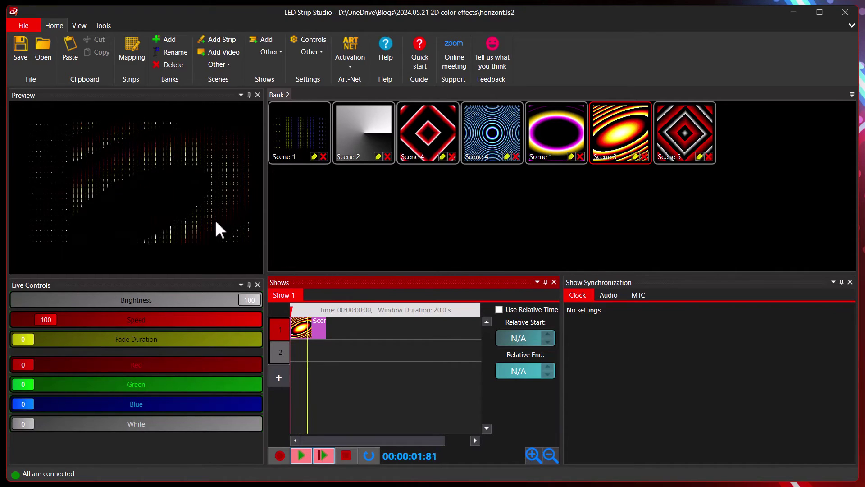
left_click(345, 456)
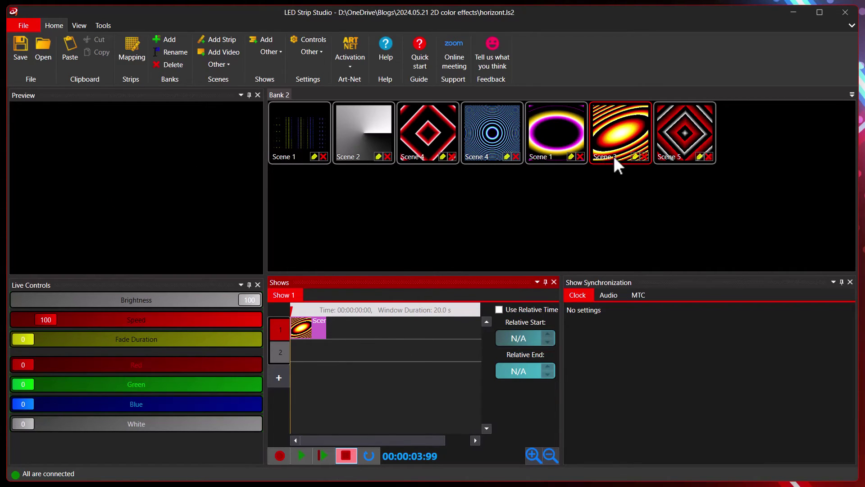
left_click(623, 113)
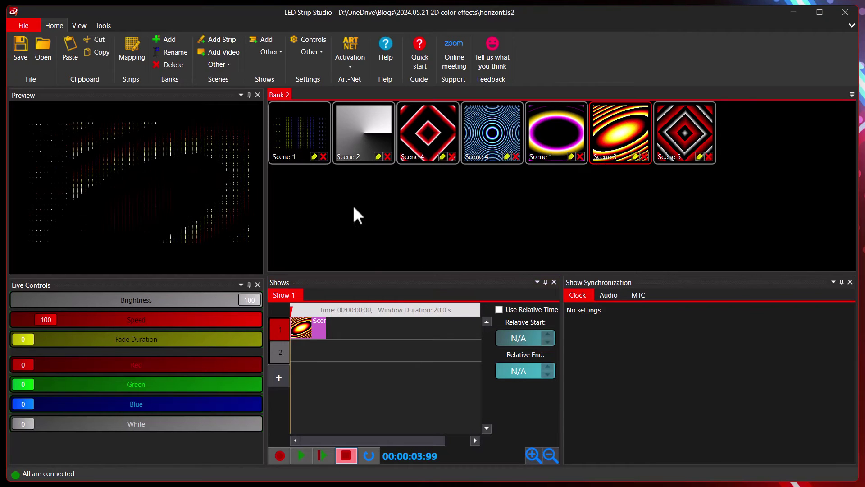
left_click(314, 328)
Step: Turn on Use Relative Time for the Scene 3 clip and replay it from the start
key("space")
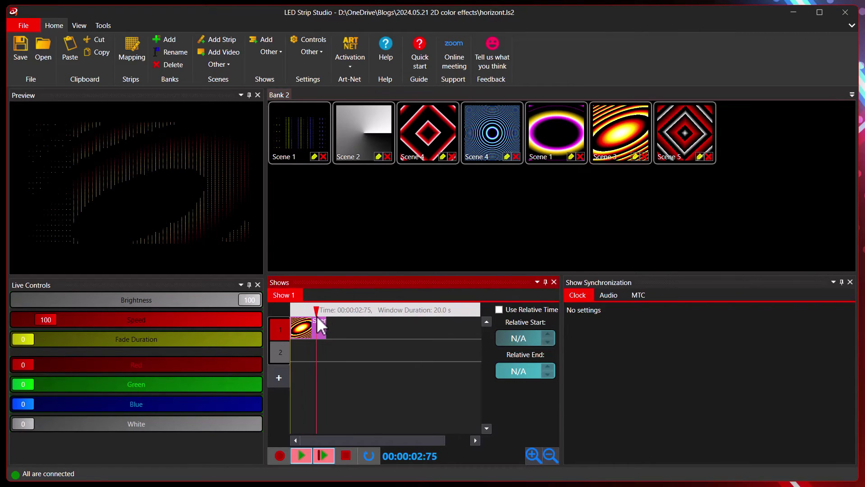
left_click(499, 309)
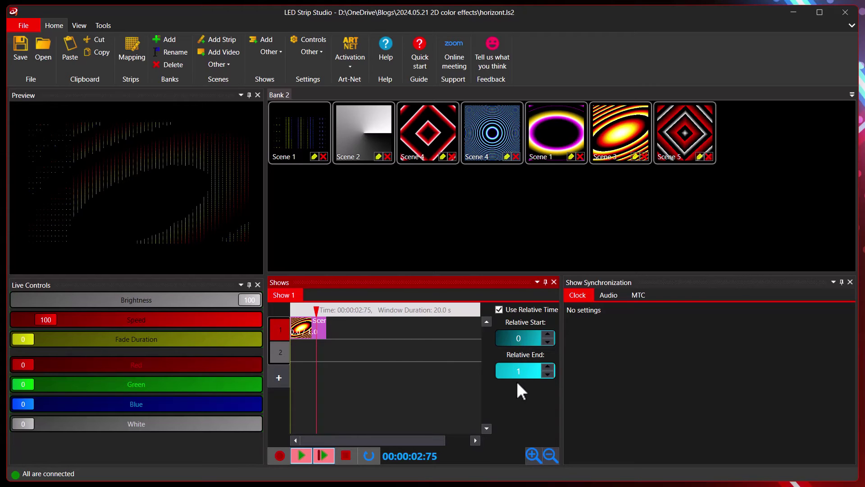
left_click_drag(309, 311, 299, 312)
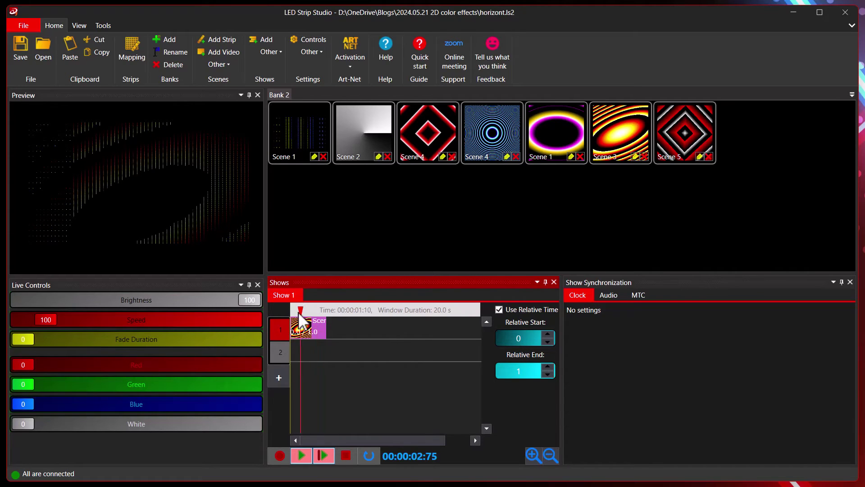
left_click(302, 456)
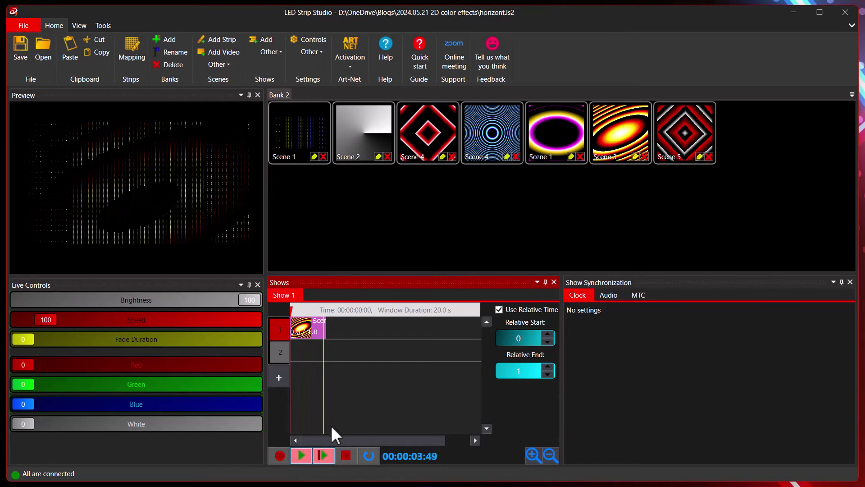
left_click(346, 455)
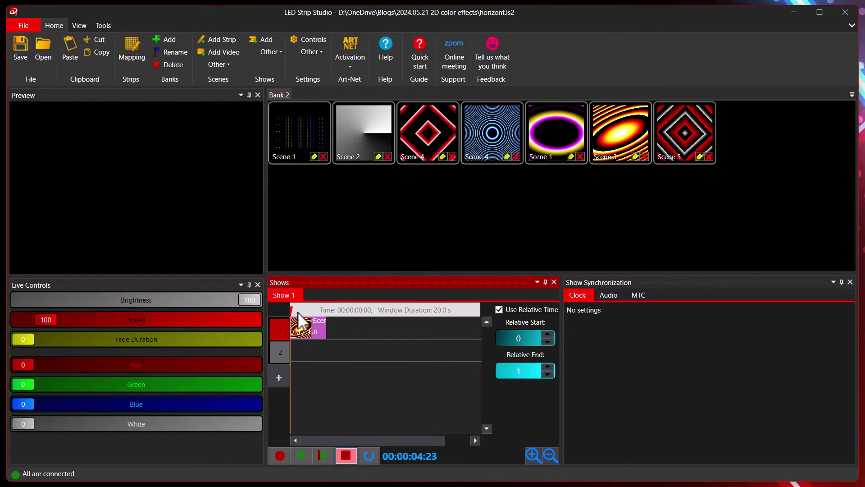
Step: Stretch the Scene 3 clip further right, raise Relative End to 2, and replay
left_click_drag(328, 331, 362, 326)
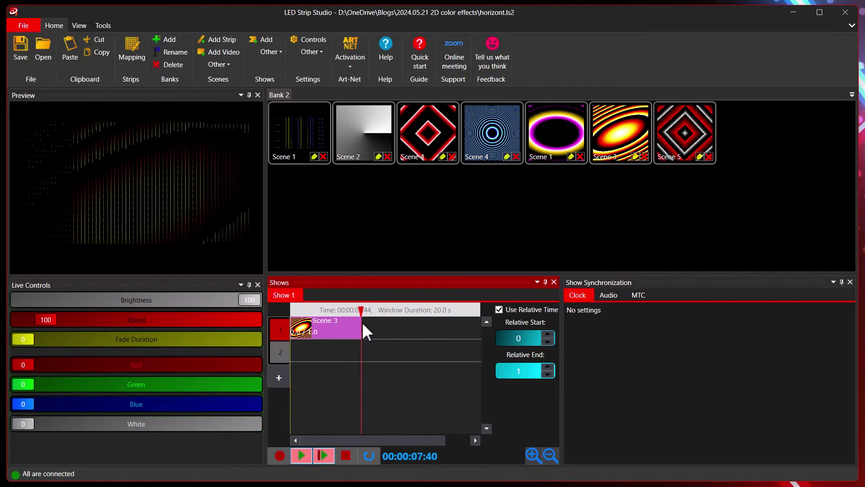
left_click(302, 456)
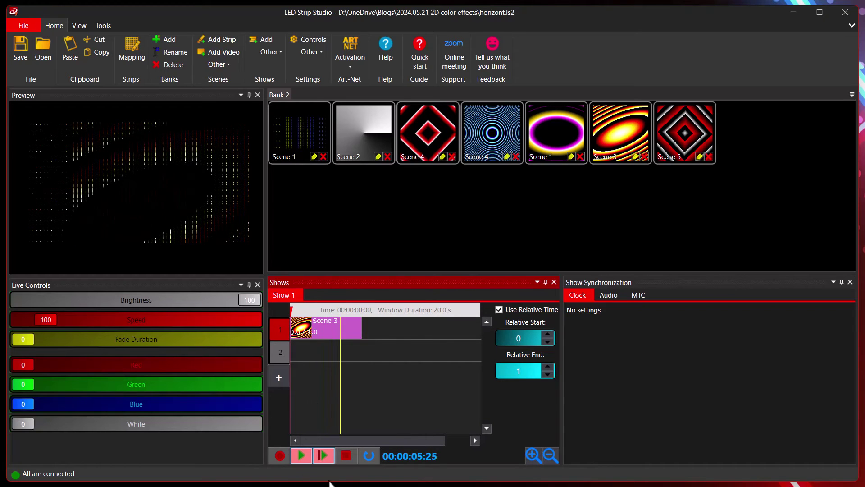
key("space")
left_click_drag(315, 311, 297, 310)
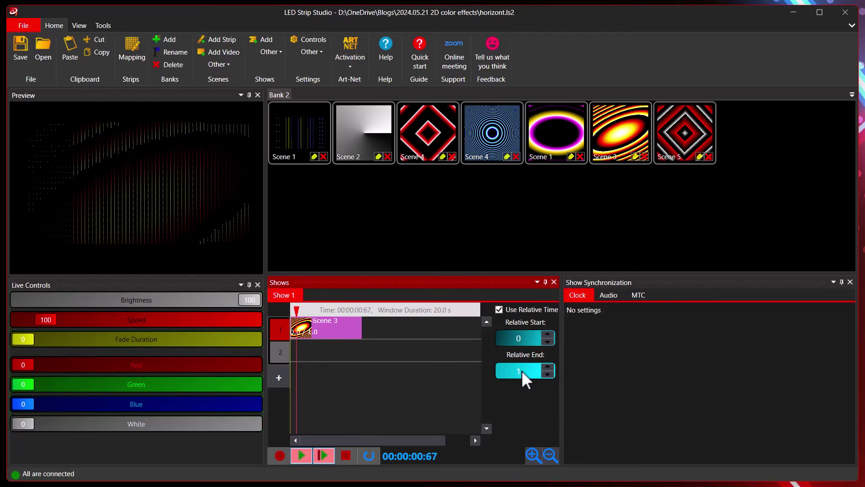
scroll(523, 370, "up", 1)
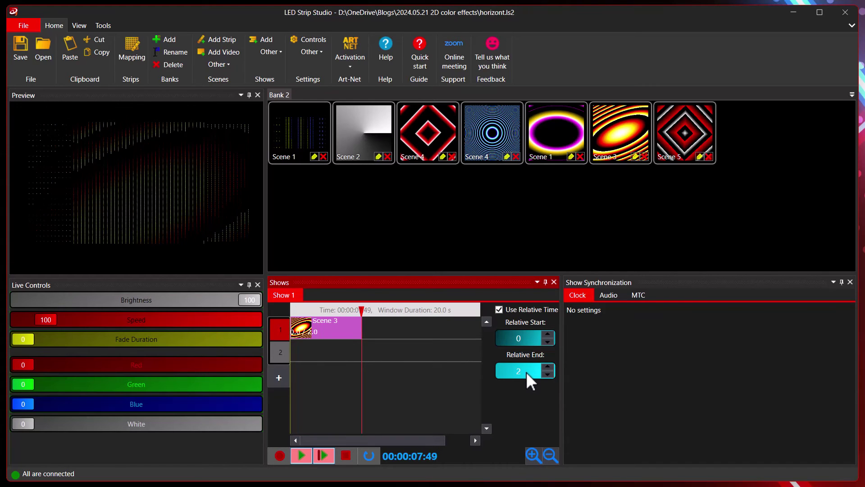
left_click_drag(356, 309, 269, 311)
left_click(305, 456)
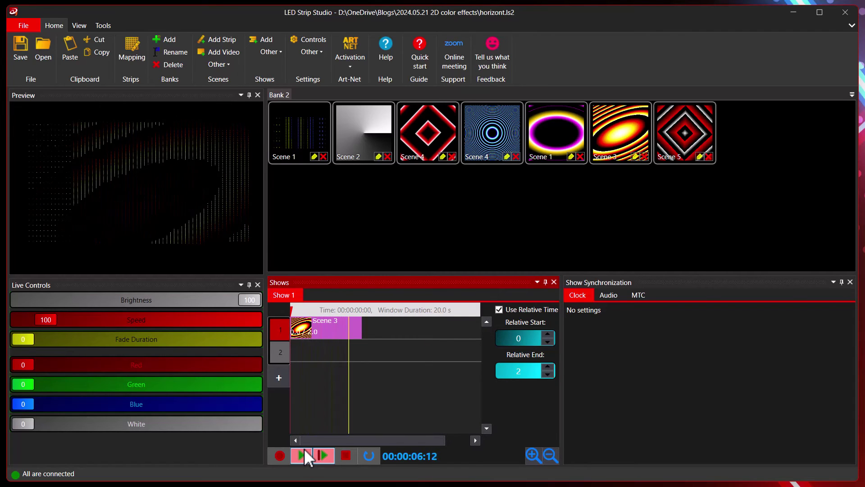
Step: Place diamond Scene 5 on track 2 overlapping Scene 3's end, then play from the start
left_click(342, 460)
left_click(611, 132)
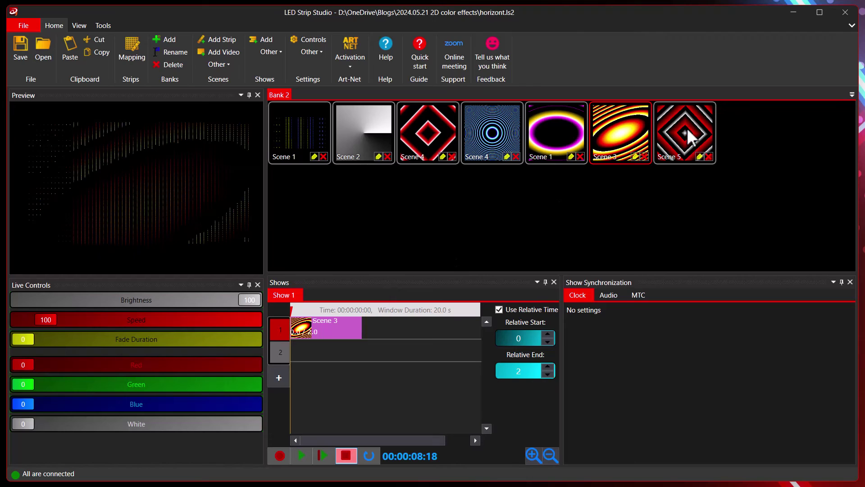
left_click_drag(687, 128, 321, 347)
key("space")
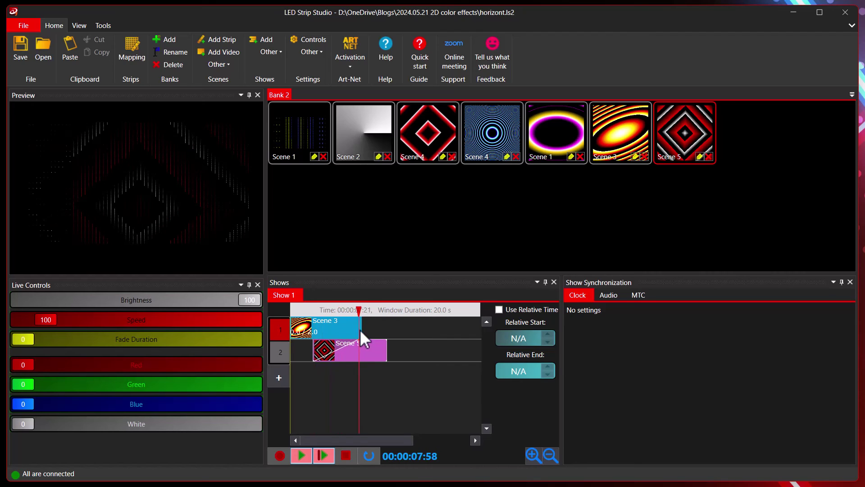
left_click(292, 308)
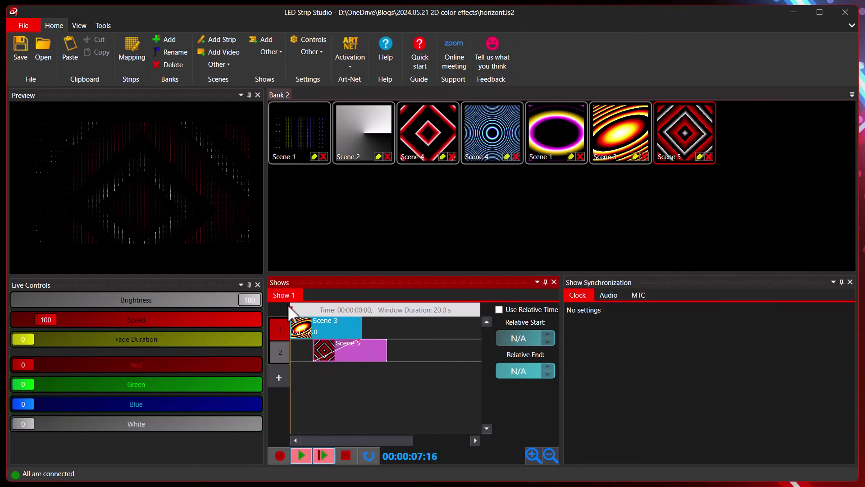
left_click(304, 451)
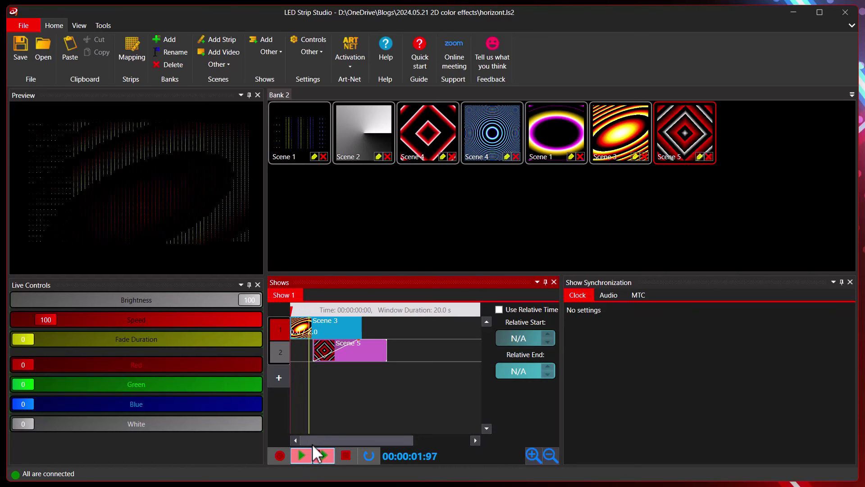